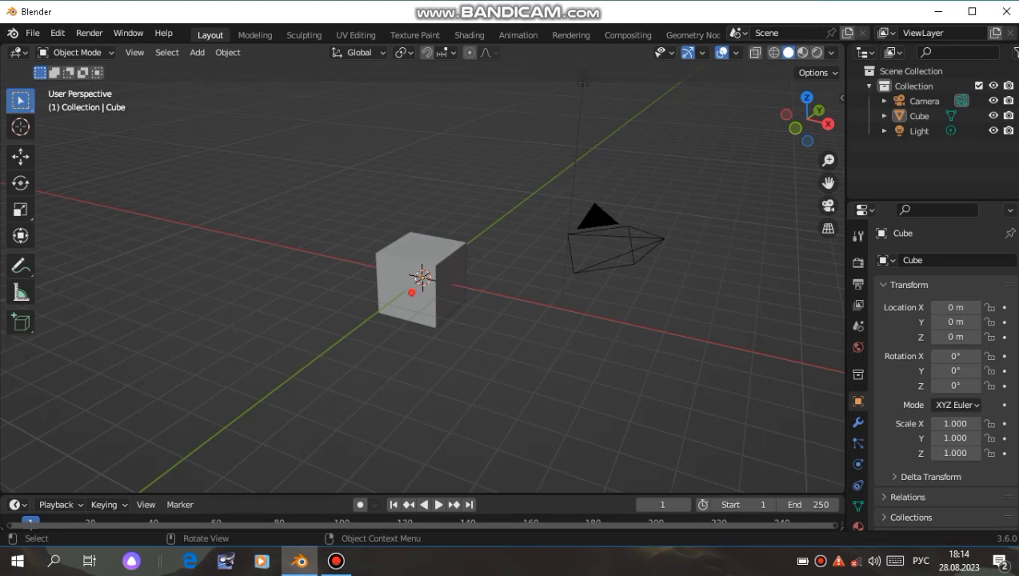
Delete the default cube and add a Mesh > Circle at the scene origin.
left_click(412, 289)
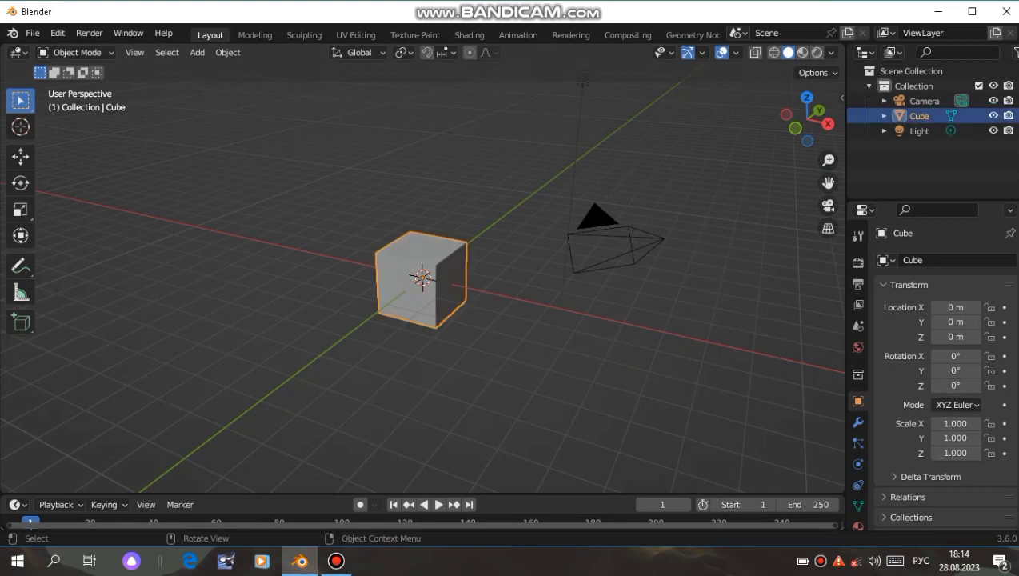
right_click(368, 254)
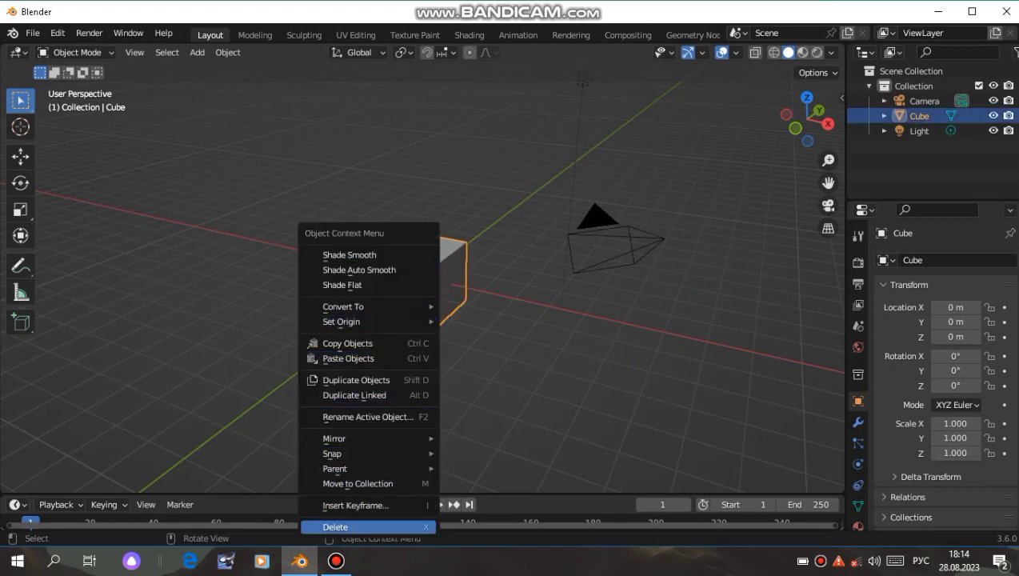
left_click(336, 526)
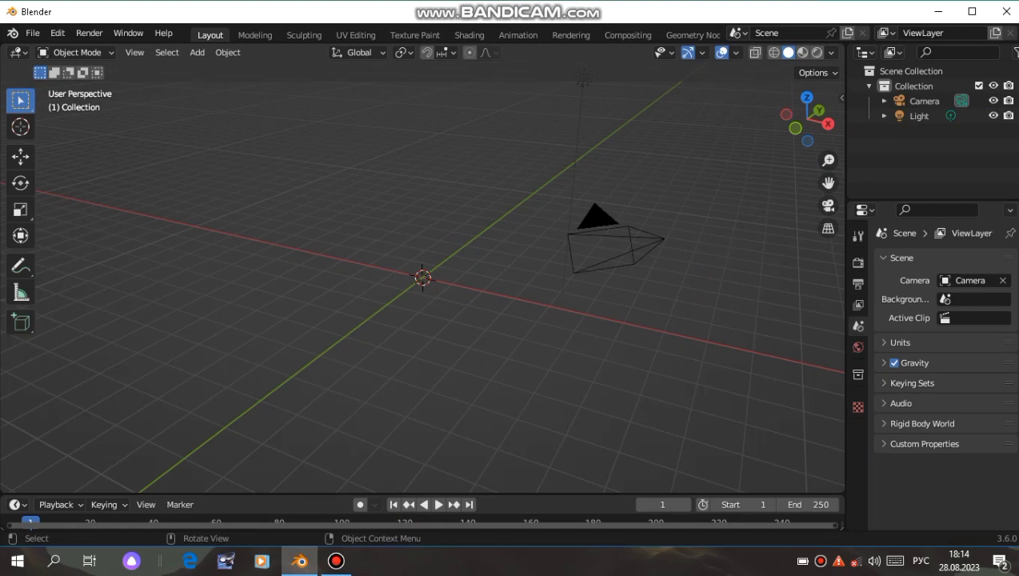
key("shift+a")
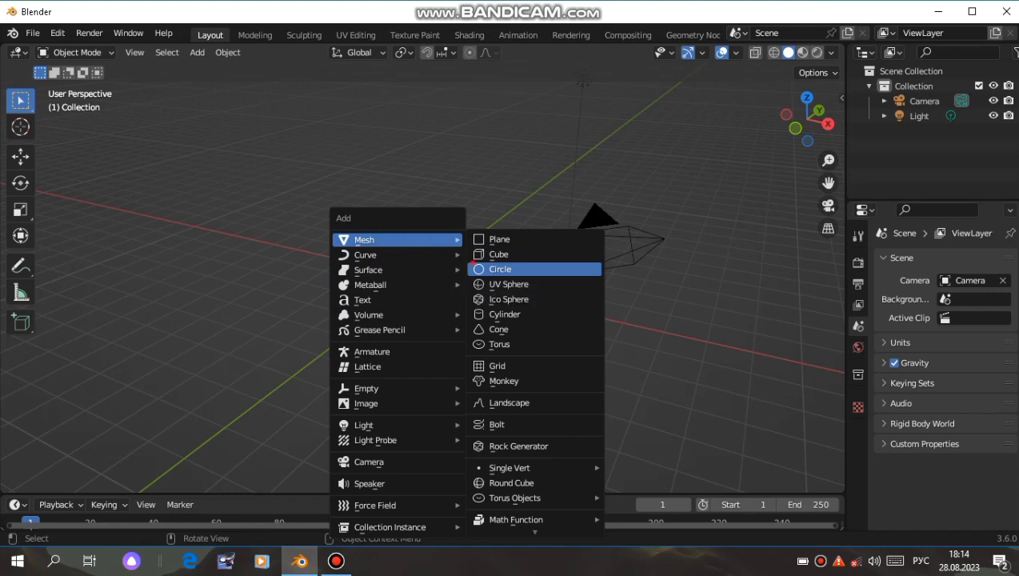
left_click(499, 268)
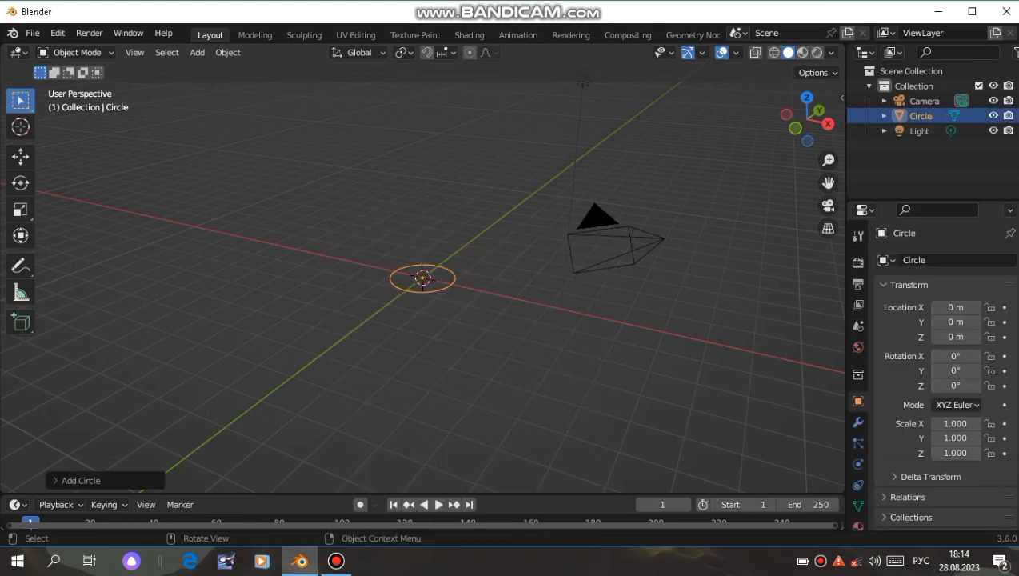
Set the new circle's Vertices to 12 in the Add Circle panel and zoom in.
left_click(80, 479)
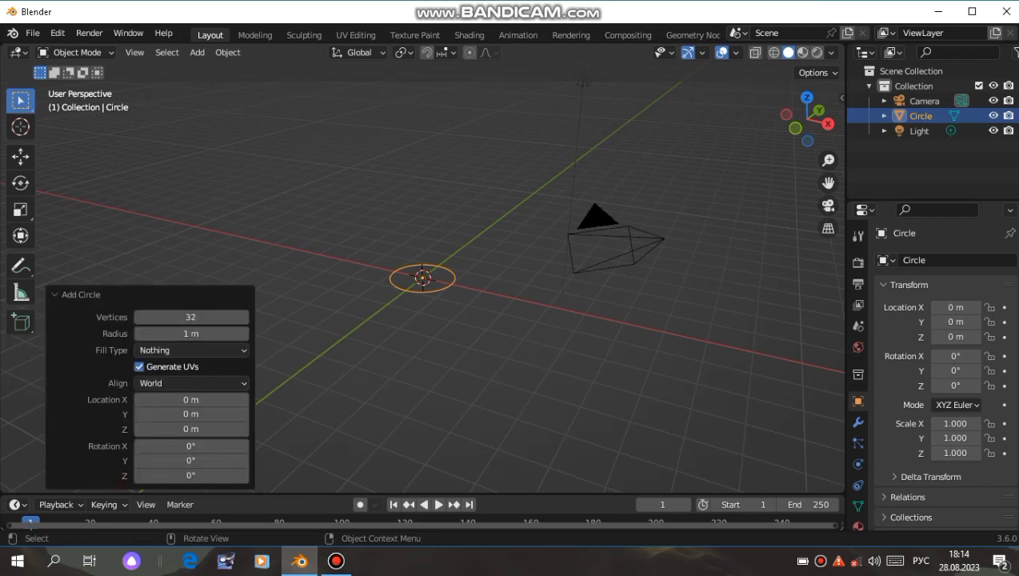
left_click(190, 317)
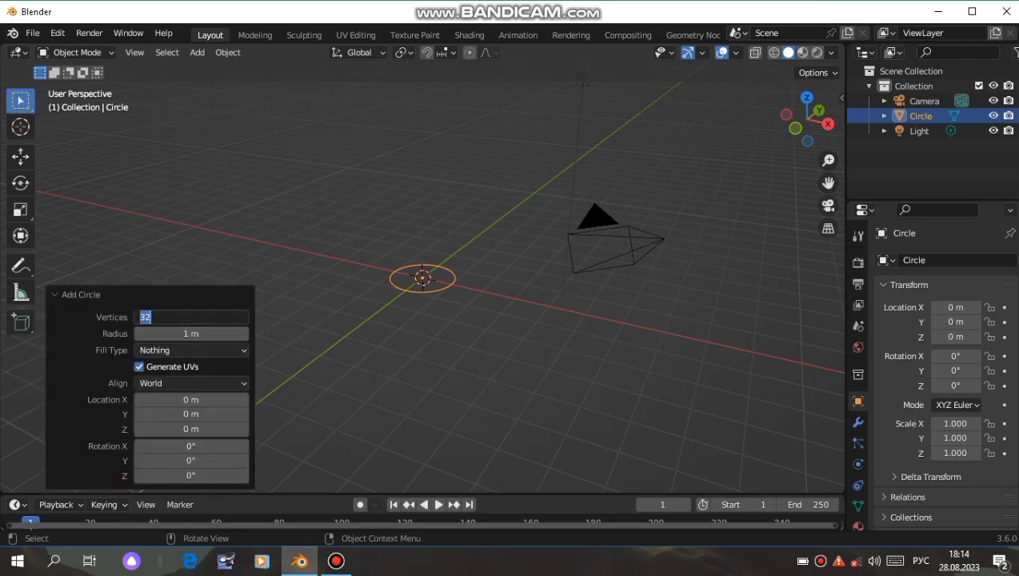
key("BackSpace")
type("12")
key("Return")
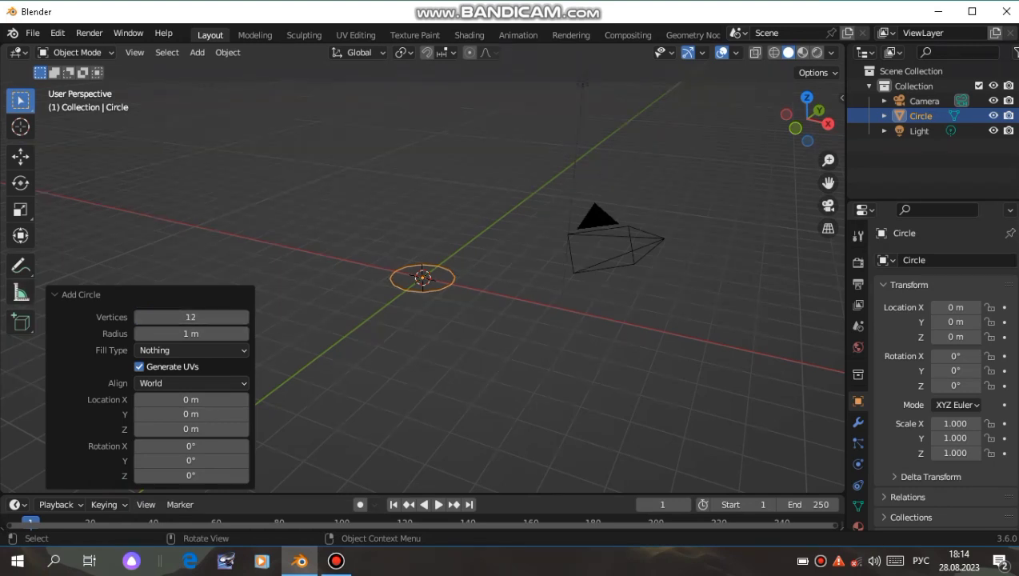
left_click(50, 291)
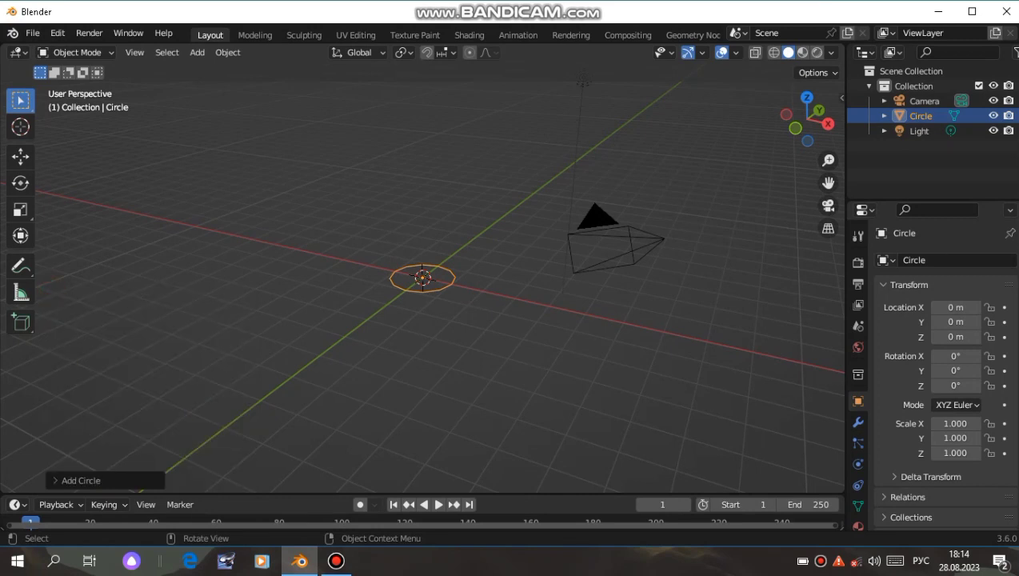
scroll(422, 277, "up", 2)
scroll(422, 277, "up", 1)
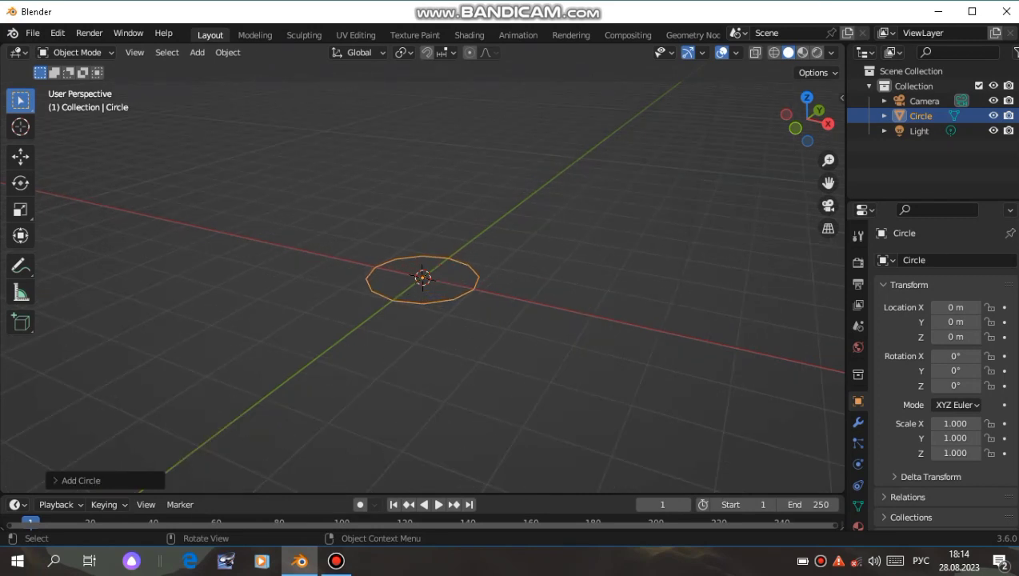
In Edit Mode, extrude the 12-sided ring straight up along Z by about 3.2 m.
key("Tab")
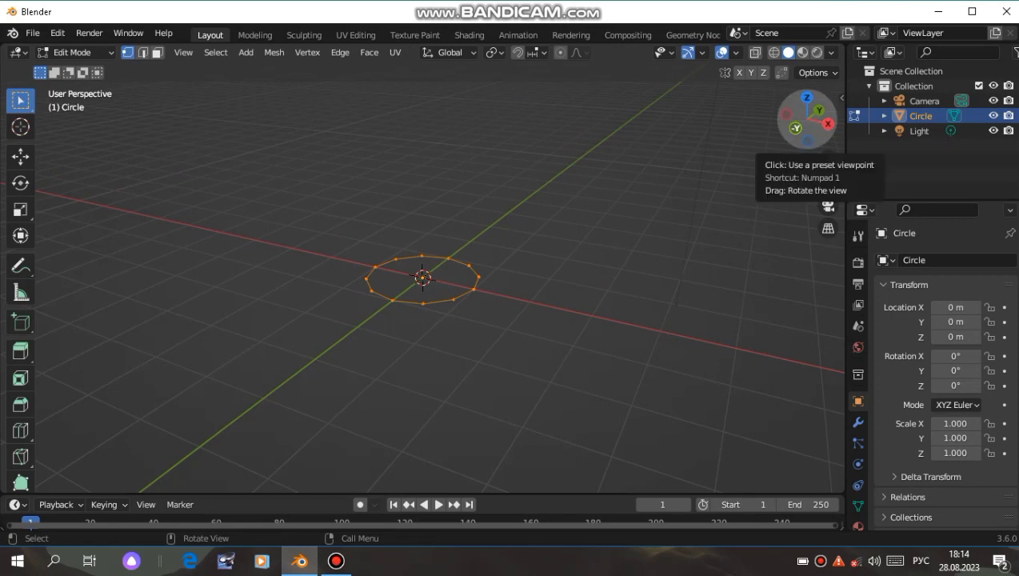
left_click(796, 127)
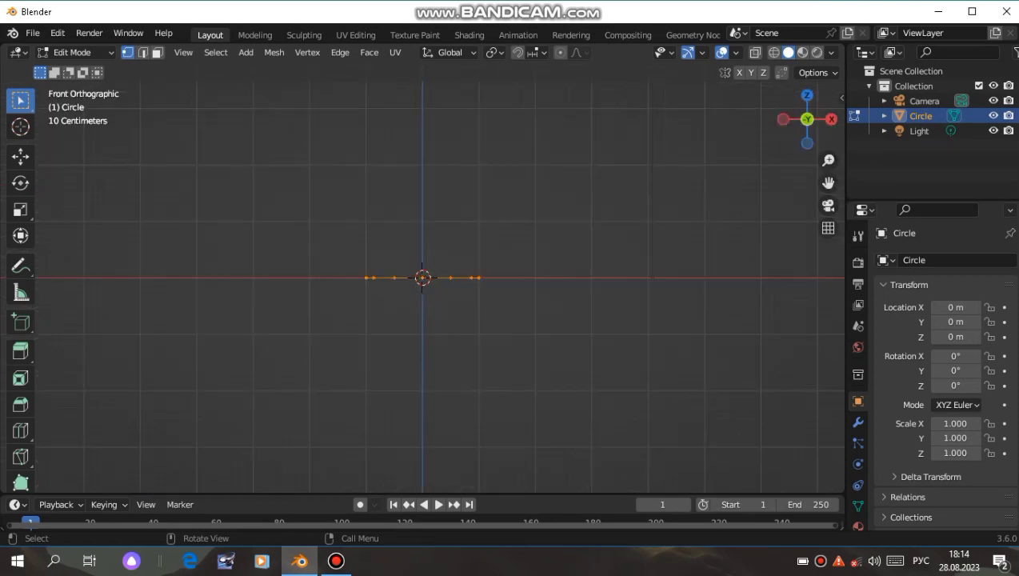
scroll(422, 278, "down", 1)
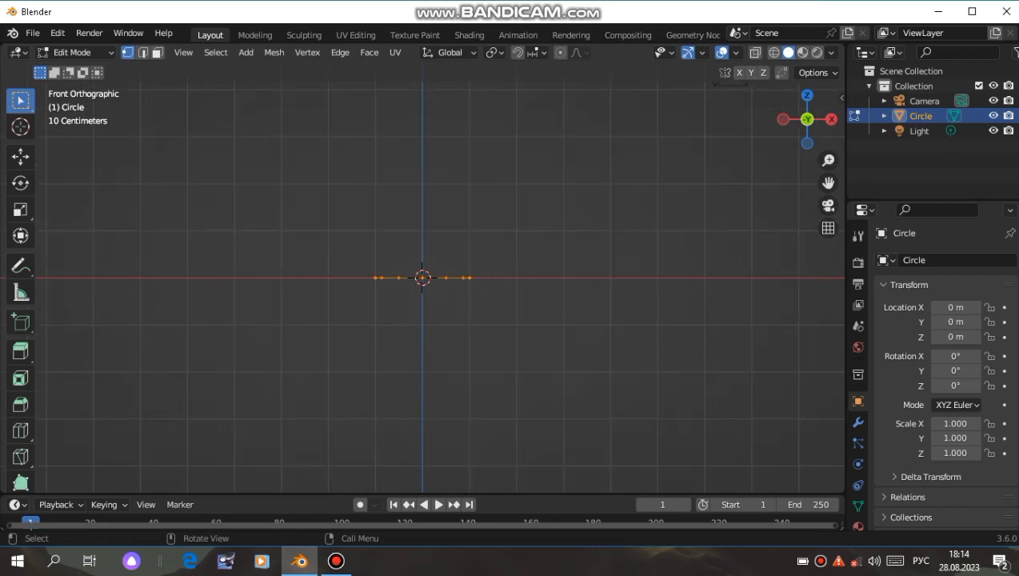
key("e")
key("z")
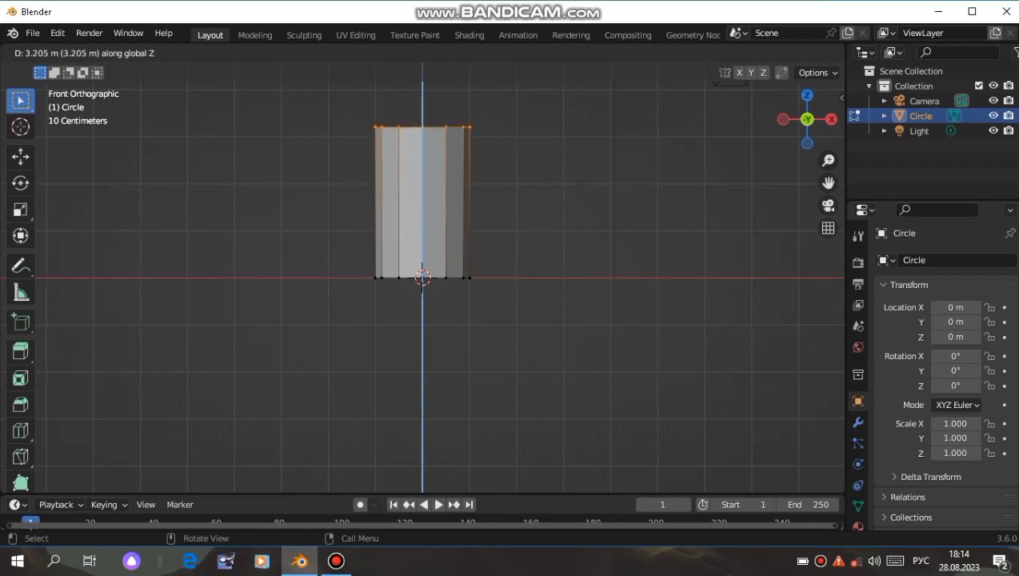
left_click(666, 439)
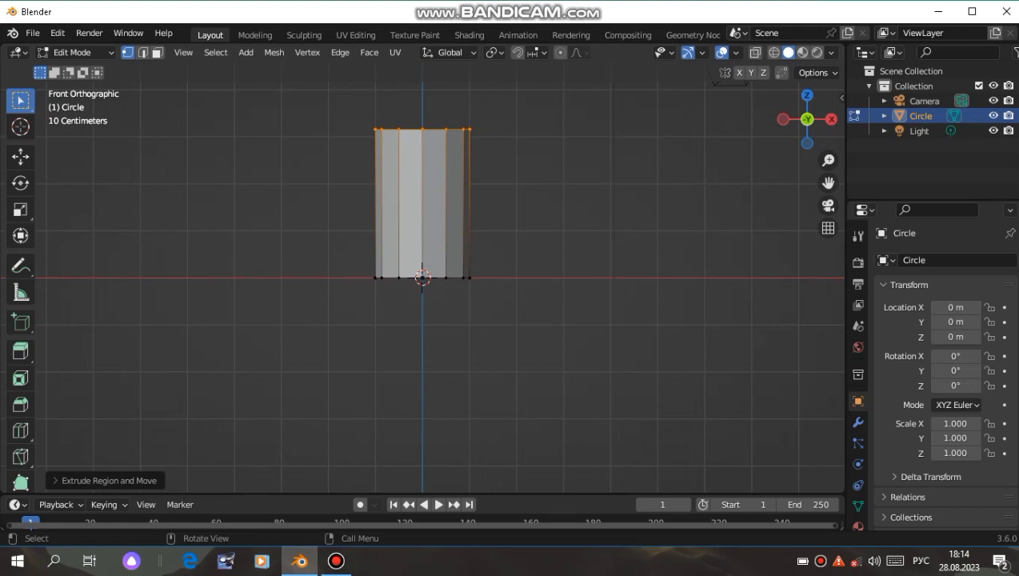
left_click_drag(829, 182, 824, 254)
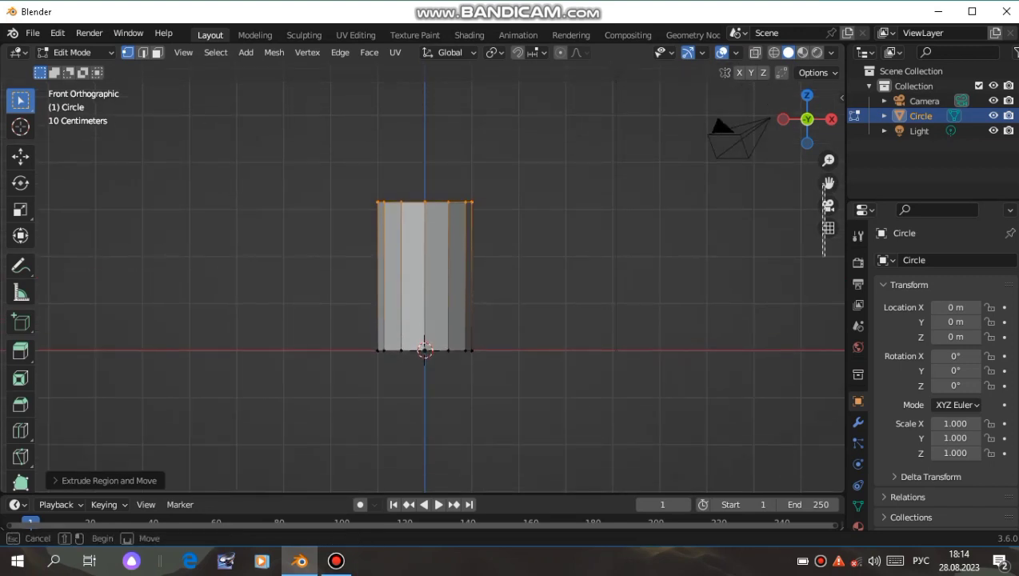
key("alt+a")
left_click_drag(806, 118, 803, 132)
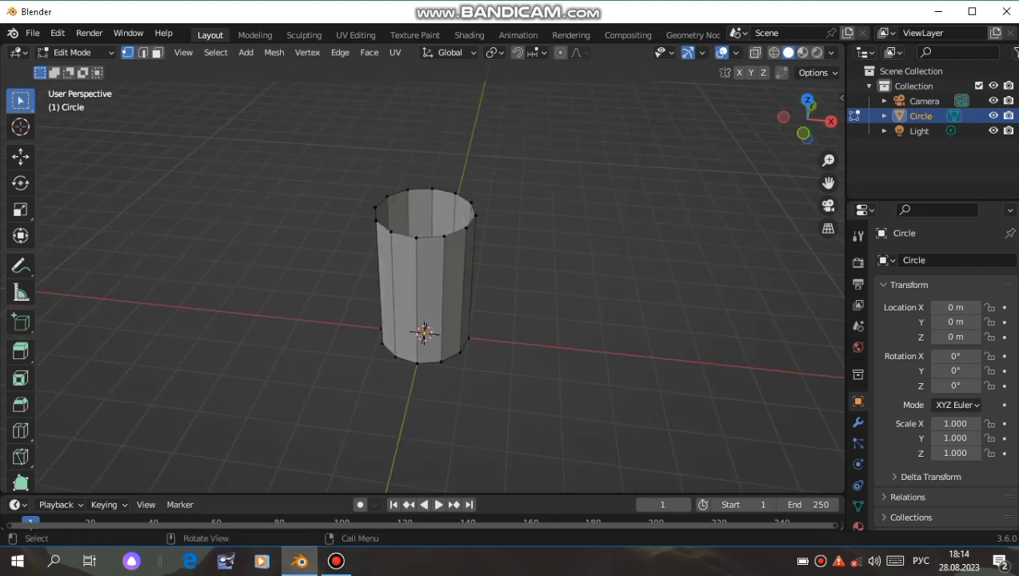
Fill the cylinder's top edge loop with a face, then switch to Left Orthographic view.
scroll(424, 280, "up", 1)
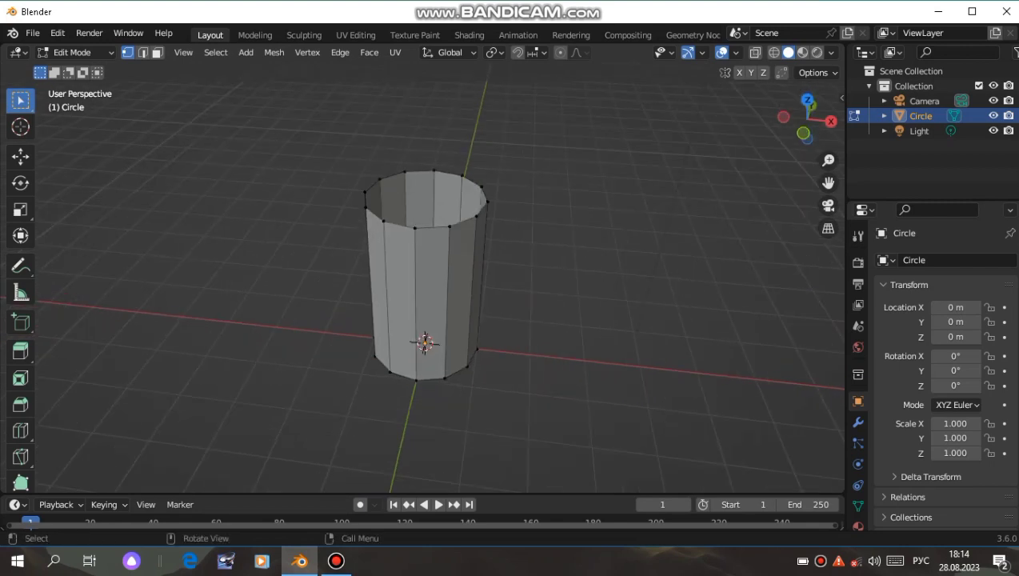
left_click(475, 215, "alt")
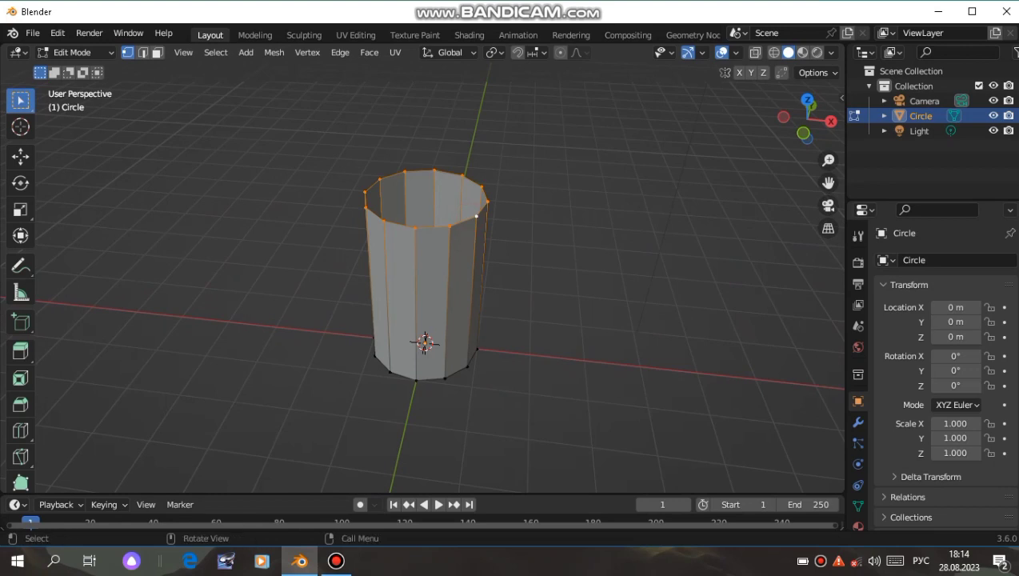
key("f")
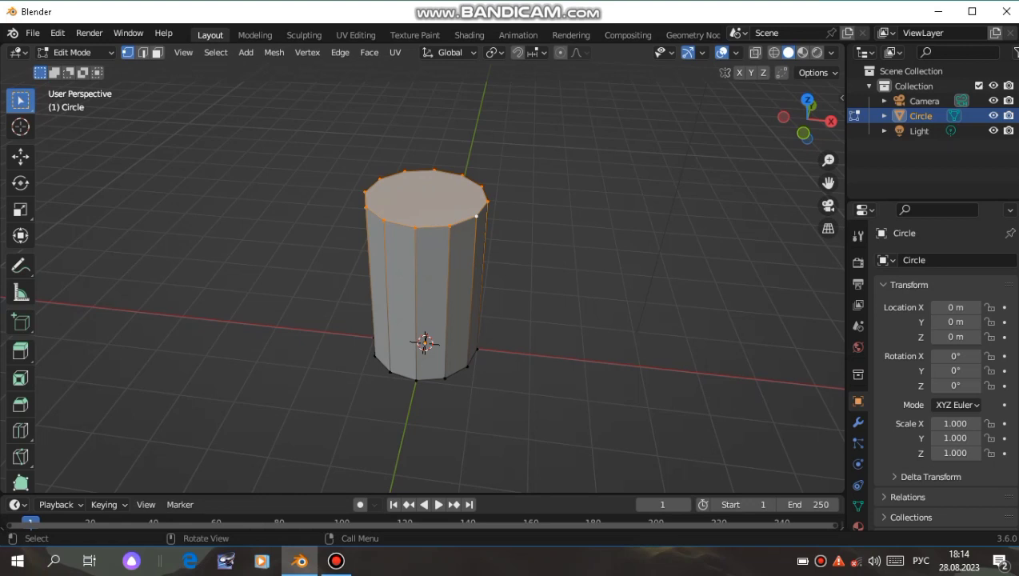
left_click(560, 213)
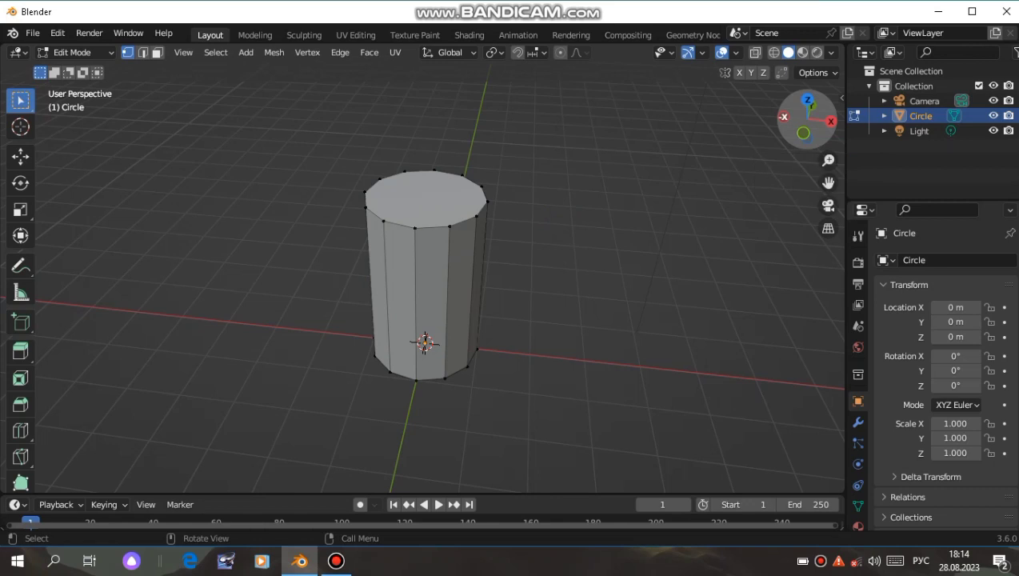
left_click(784, 117)
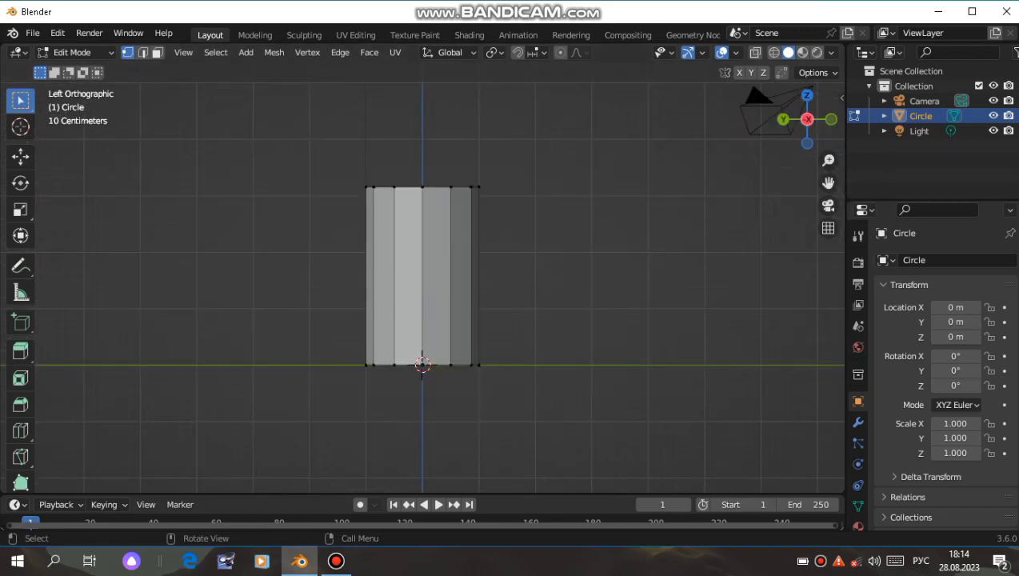
Add a loop cut around the cylinder, slid upward near its top.
left_click(21, 430)
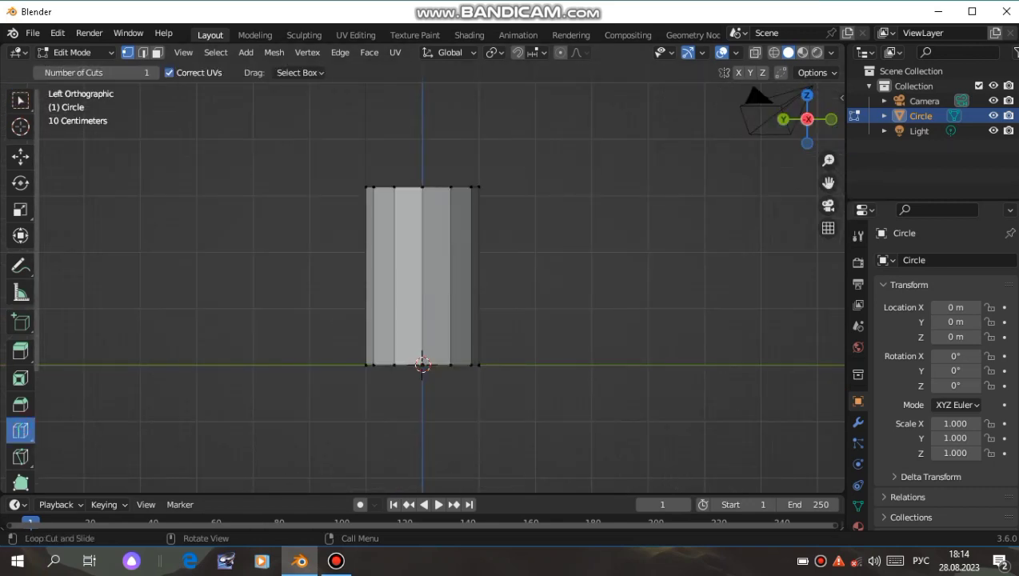
left_click_drag(450, 276, 449, 250)
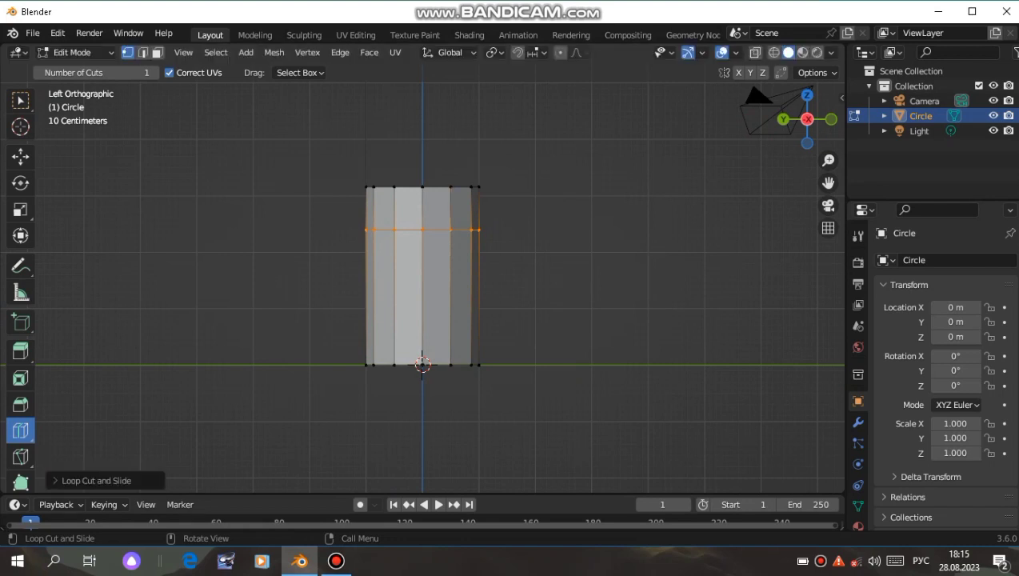
left_click(20, 156)
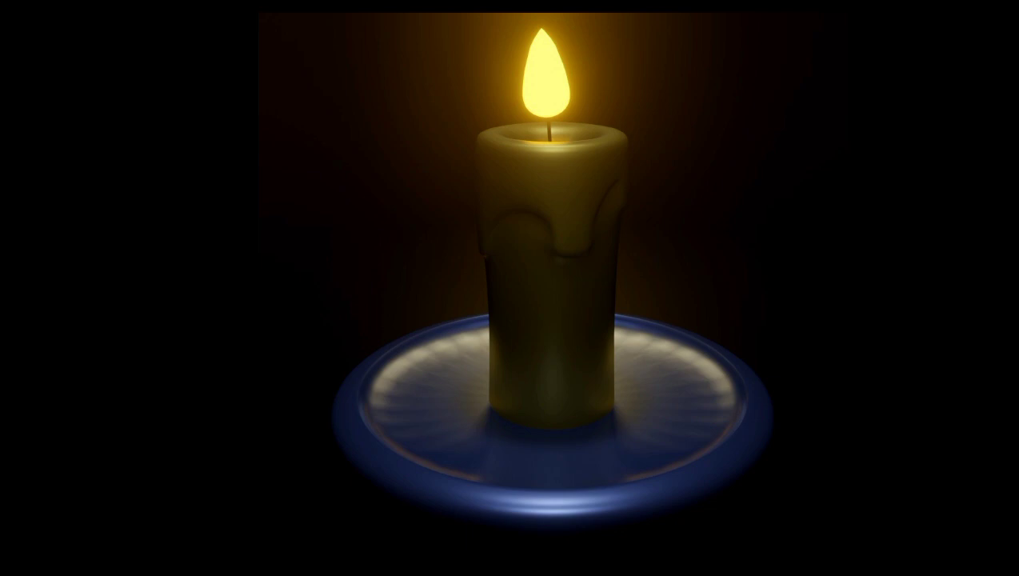
In edge select mode, lower one edge of the new loop along Z into a drip.
key("2")
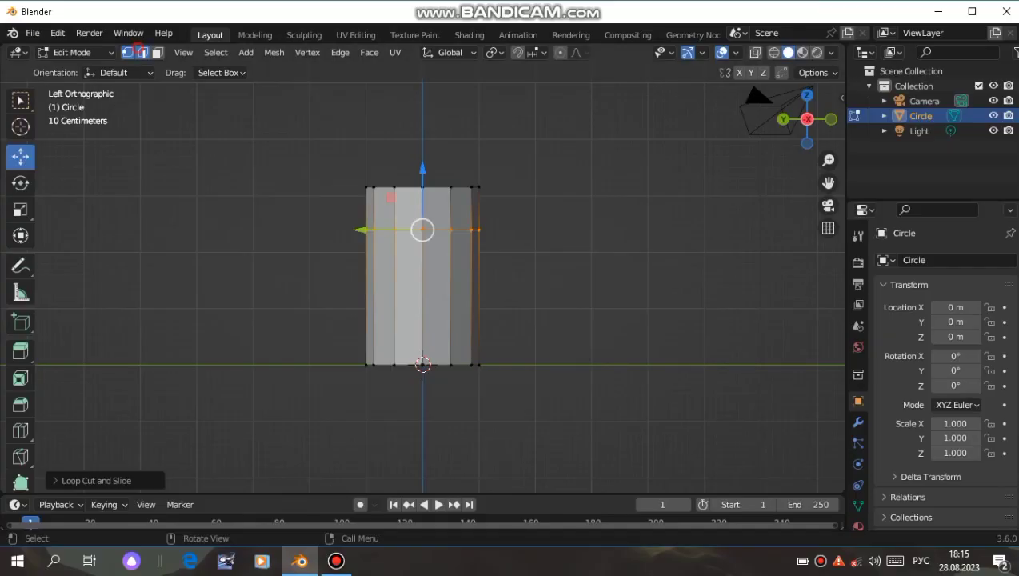
left_click(186, 171)
left_click(440, 231)
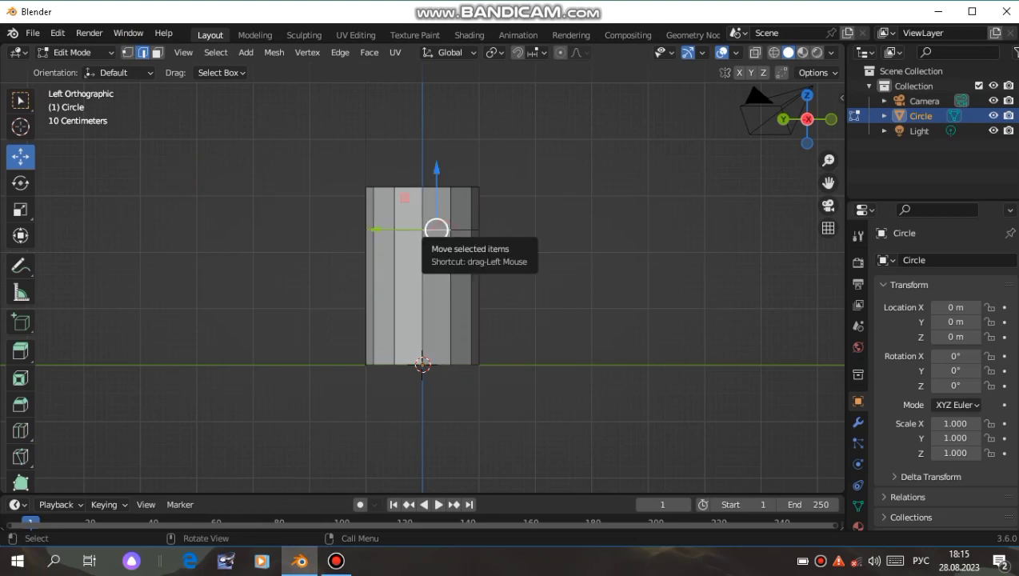
key("g")
key("z")
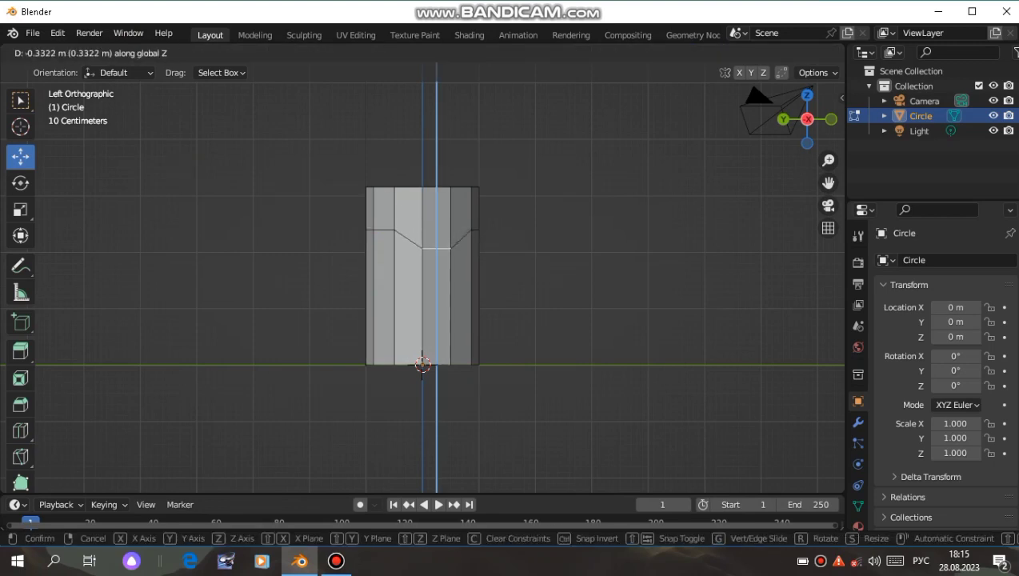
left_click(444, 256)
left_click(682, 291)
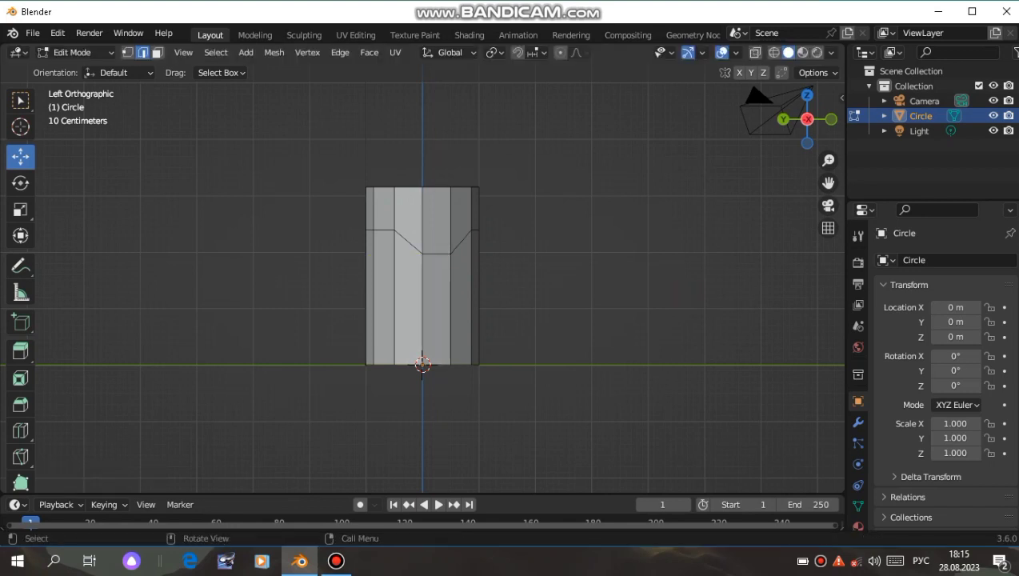
left_click_drag(807, 119, 780, 128)
Raise another edge of the upper loop along Z, then readjust its height.
left_click(450, 243)
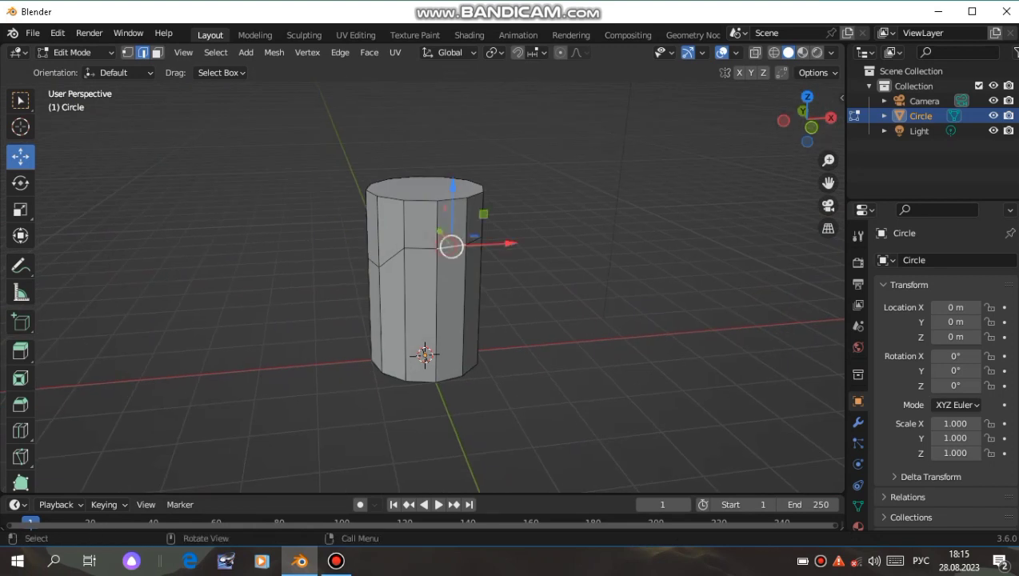
key("g")
key("z")
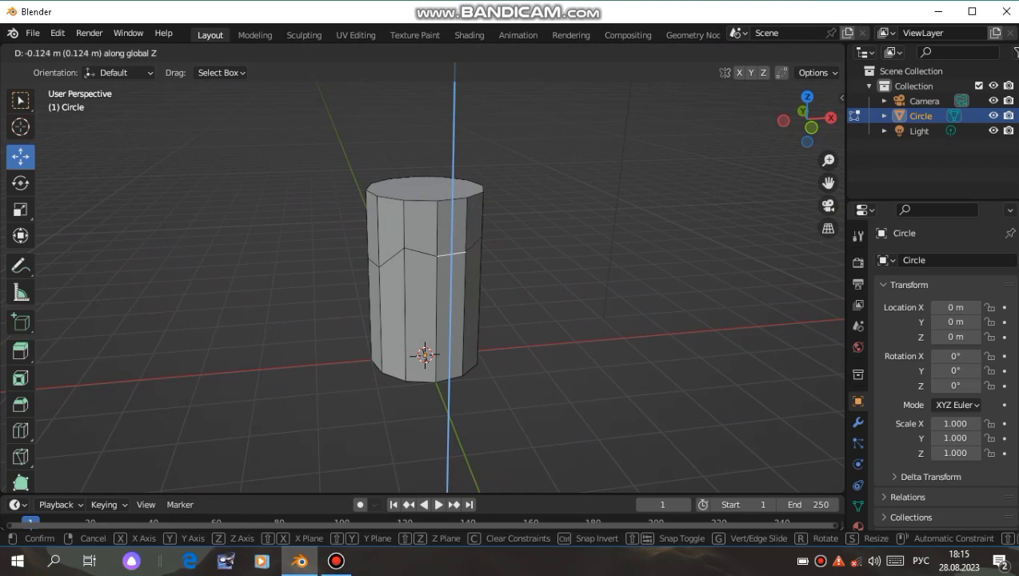
left_click(448, 254)
left_click_drag(807, 120, 744, 125)
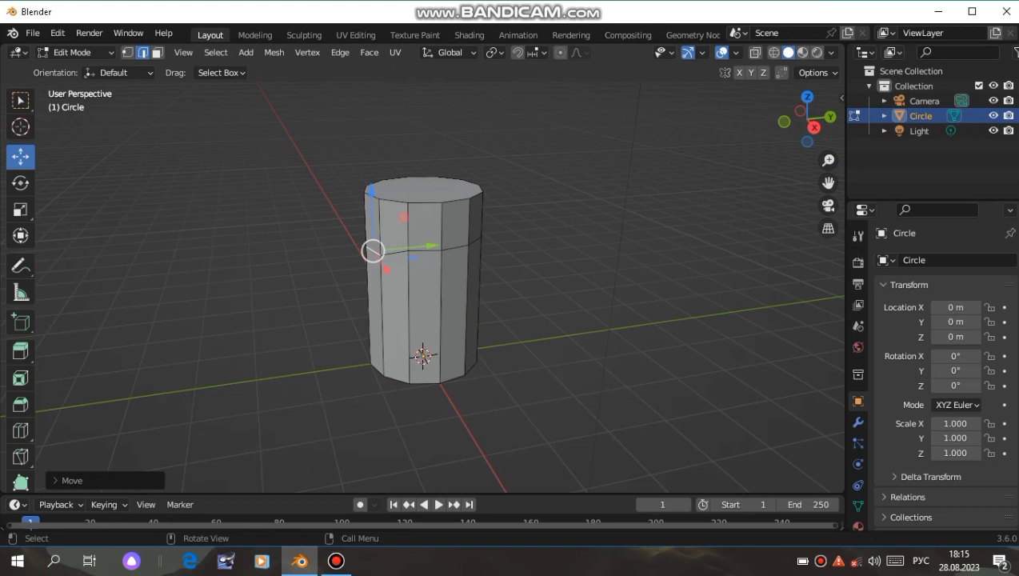
key("g")
key("z")
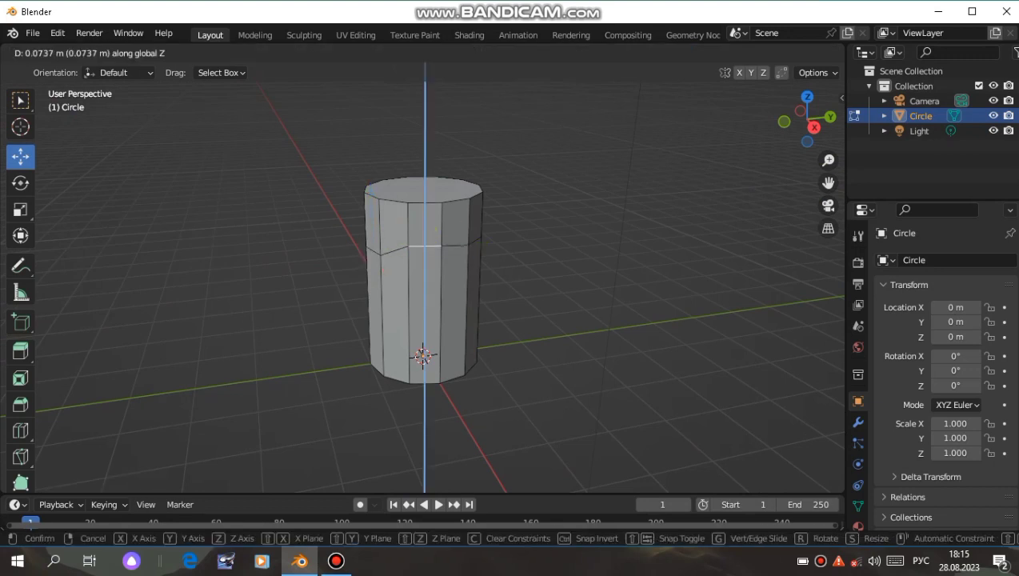
left_click(430, 225)
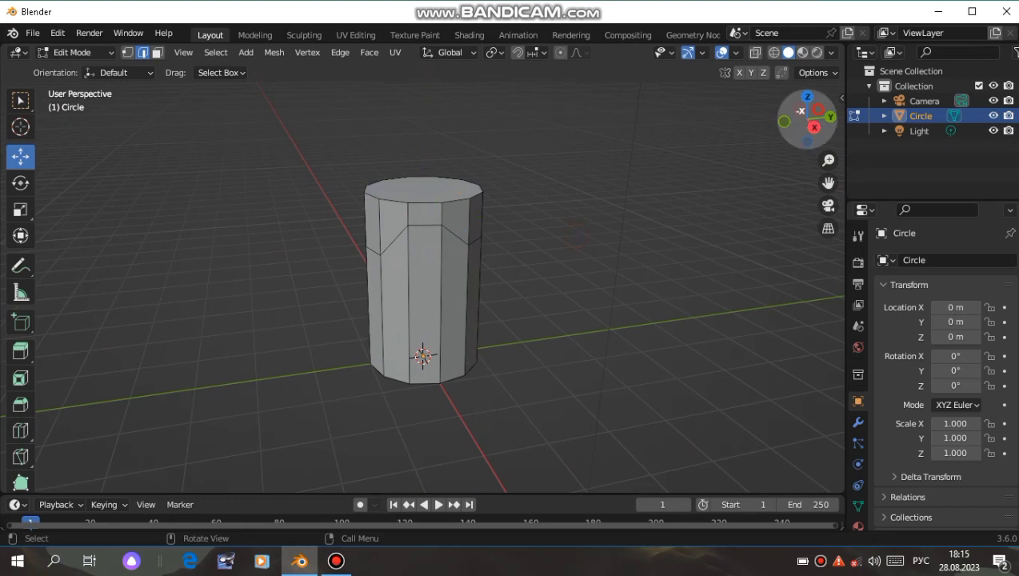
Lower another edge on the far side of the ring twice along Z to deepen the dip.
left_click_drag(804, 120, 760, 122)
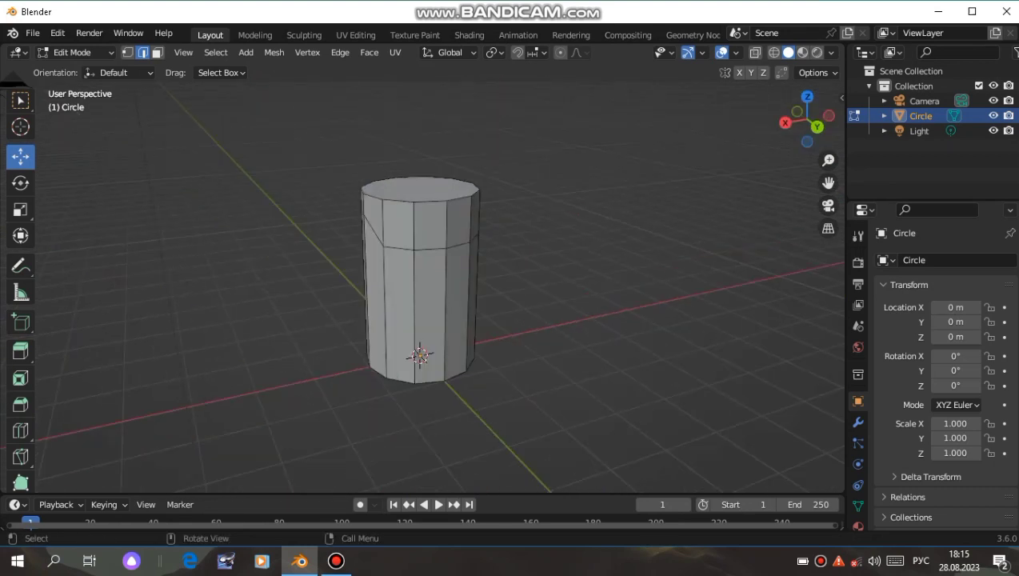
left_click(428, 245)
key("g")
key("z")
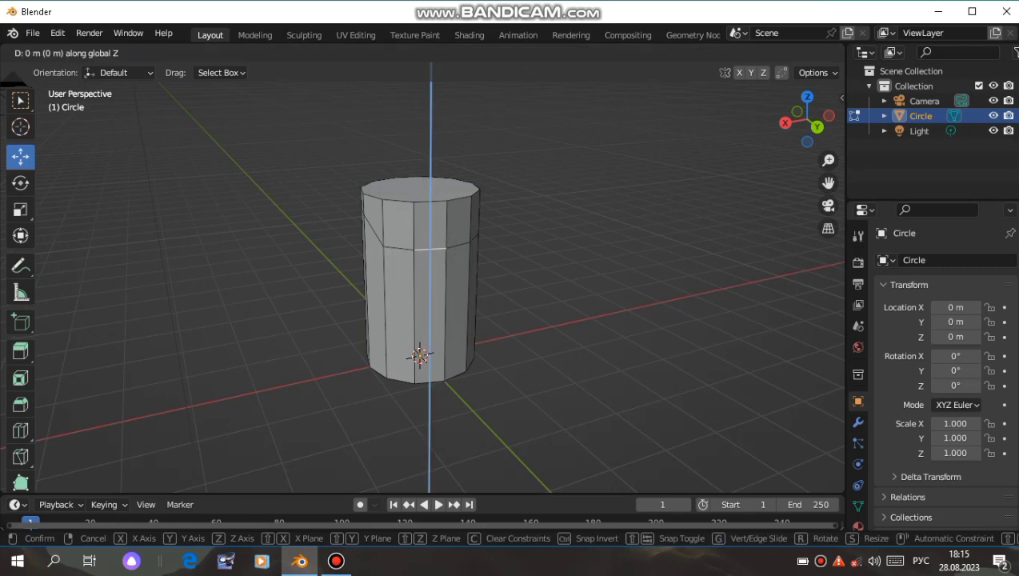
left_click(428, 266)
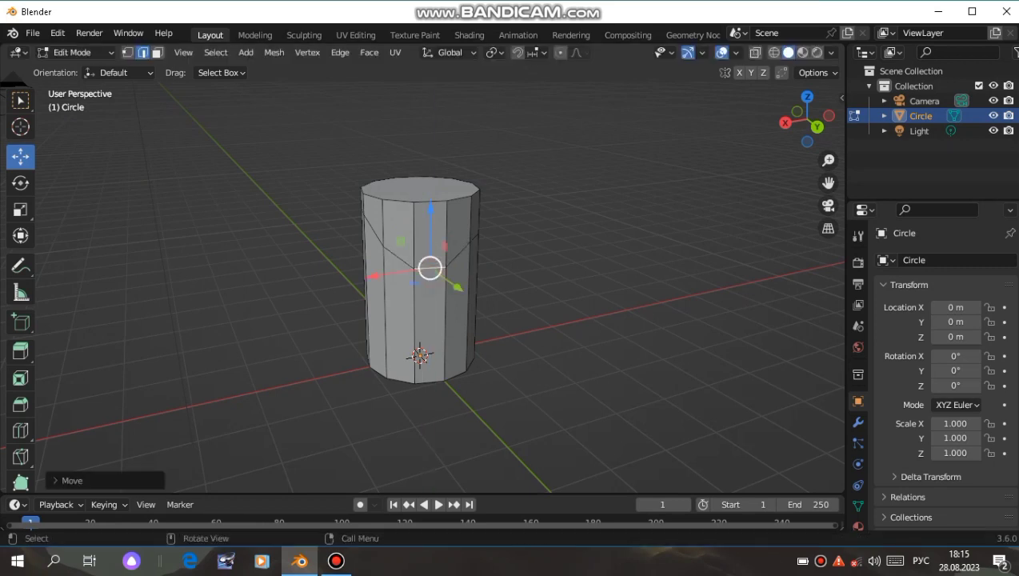
key("g")
key("z")
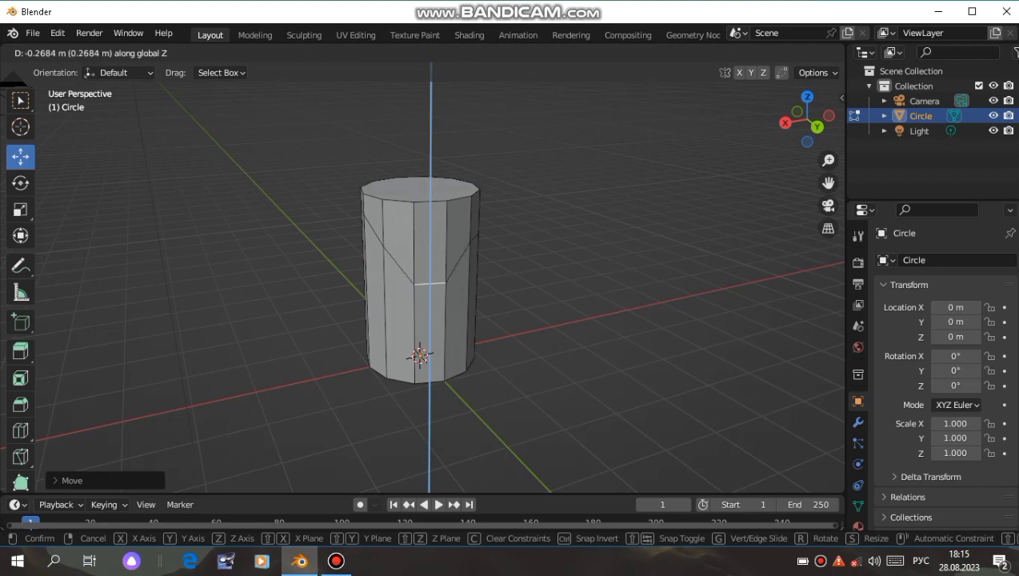
left_click(427, 288)
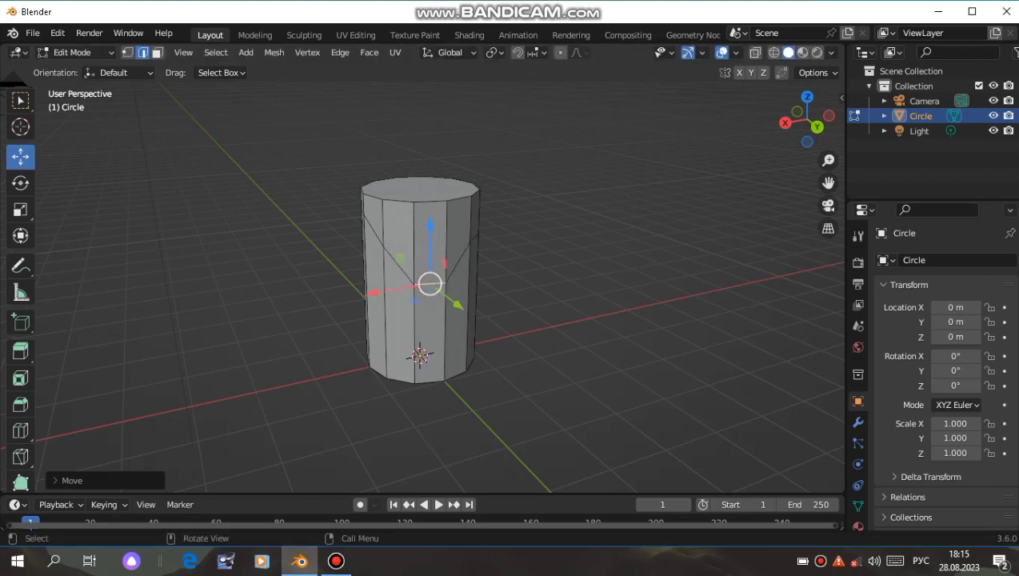
Add a second loop cut slid up just beneath the wavy line.
left_click(783, 123)
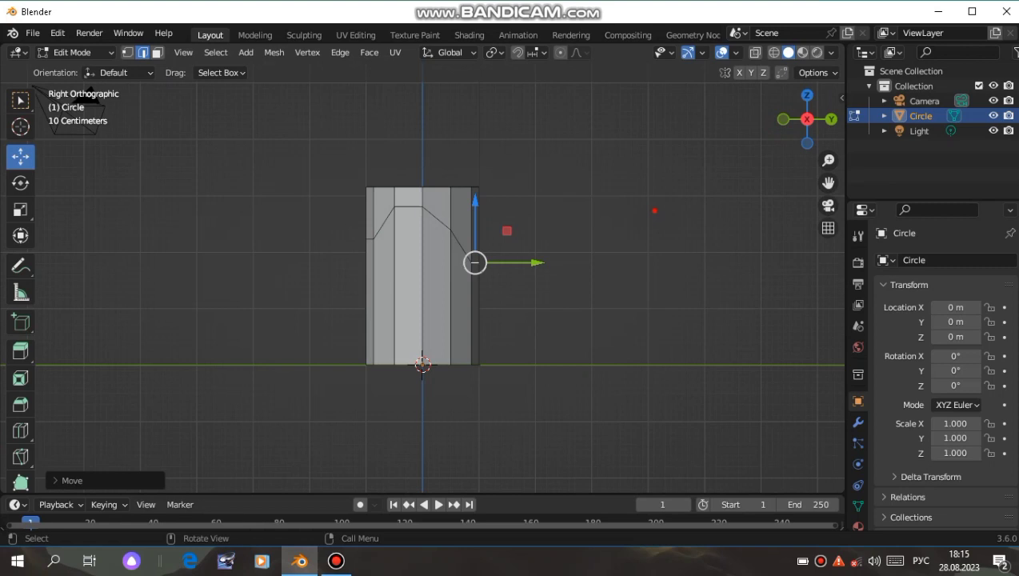
key("alt+a")
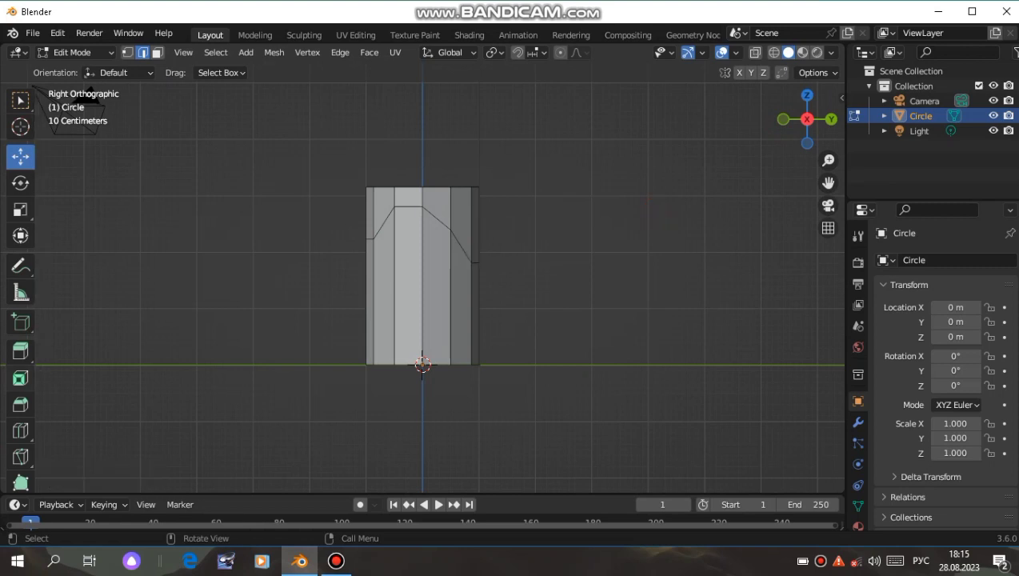
left_click(21, 430)
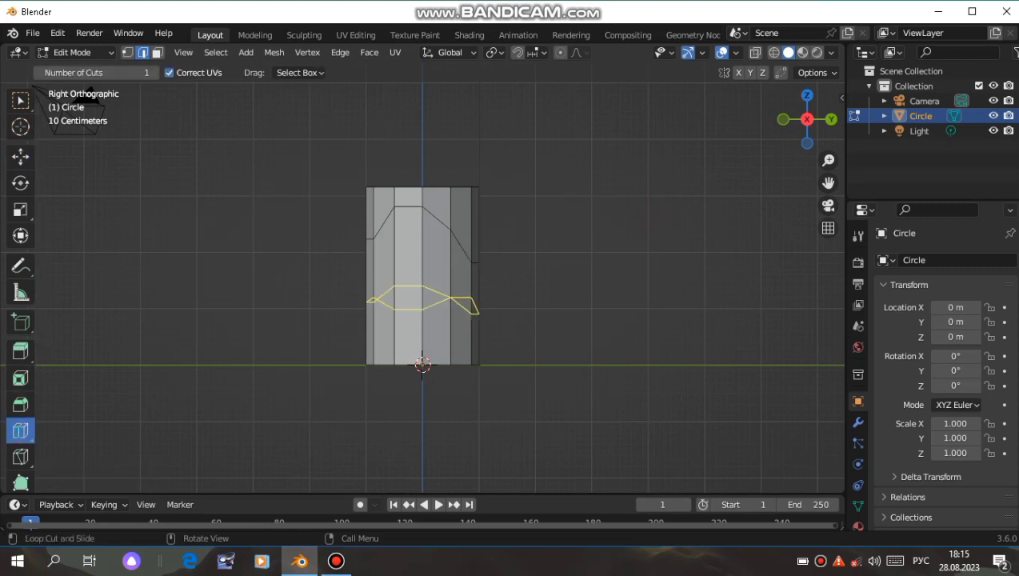
left_click_drag(353, 256, 354, 229)
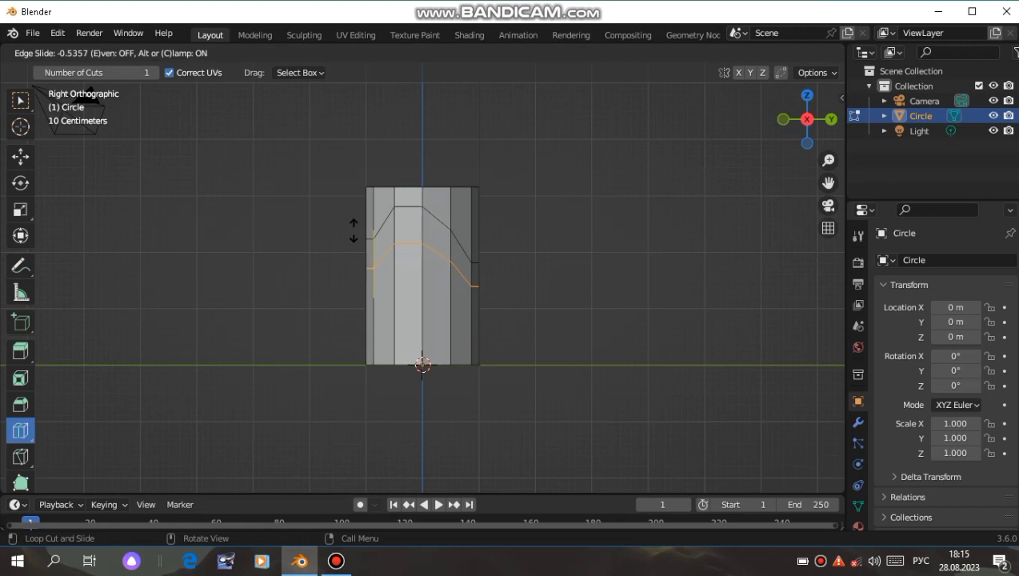
left_click(353, 229)
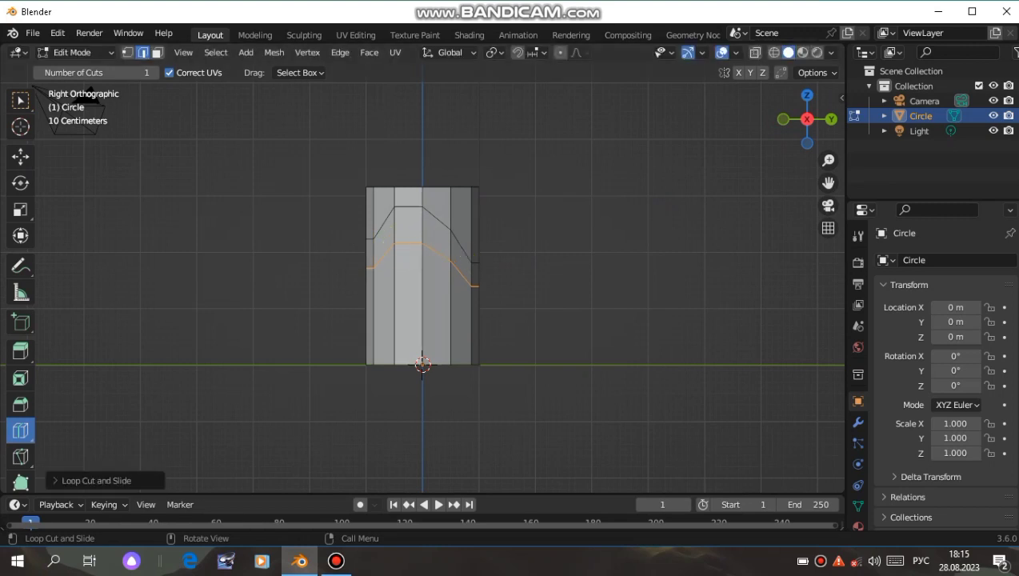
left_click(21, 157)
left_click(118, 206)
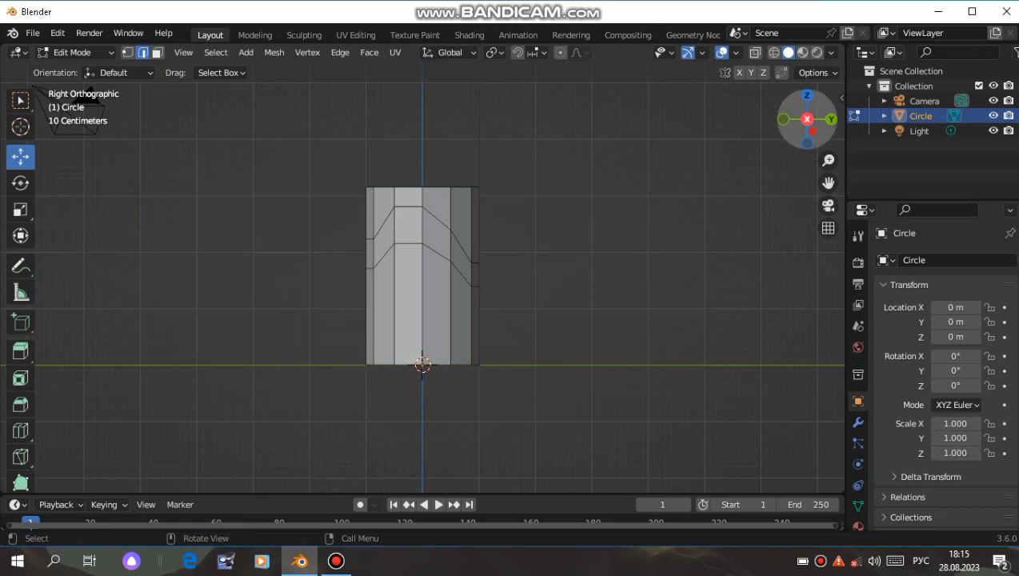
left_click_drag(807, 120, 560, 269)
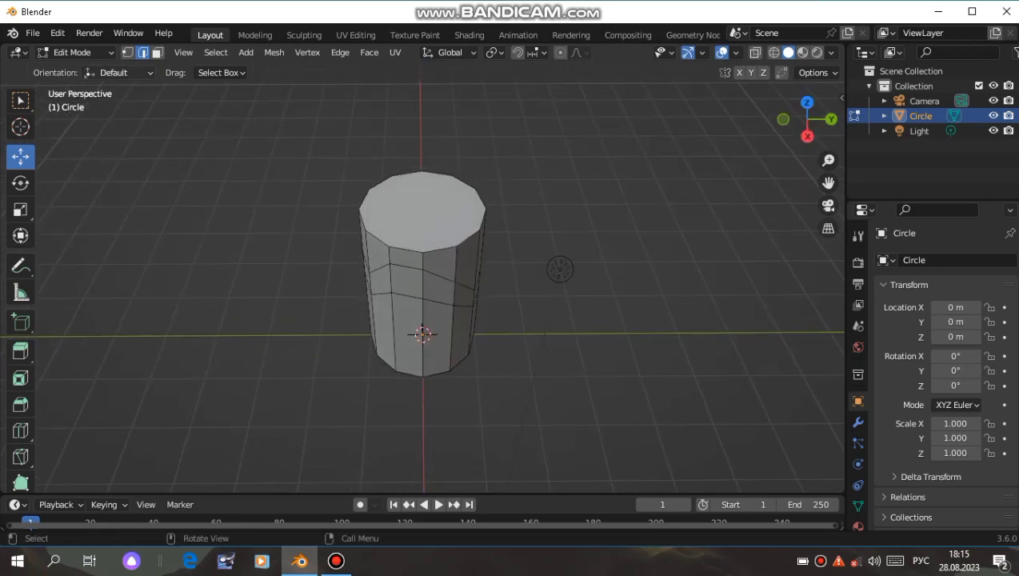
Inset the cylinder's top face to leave a thin rim.
left_click(156, 52)
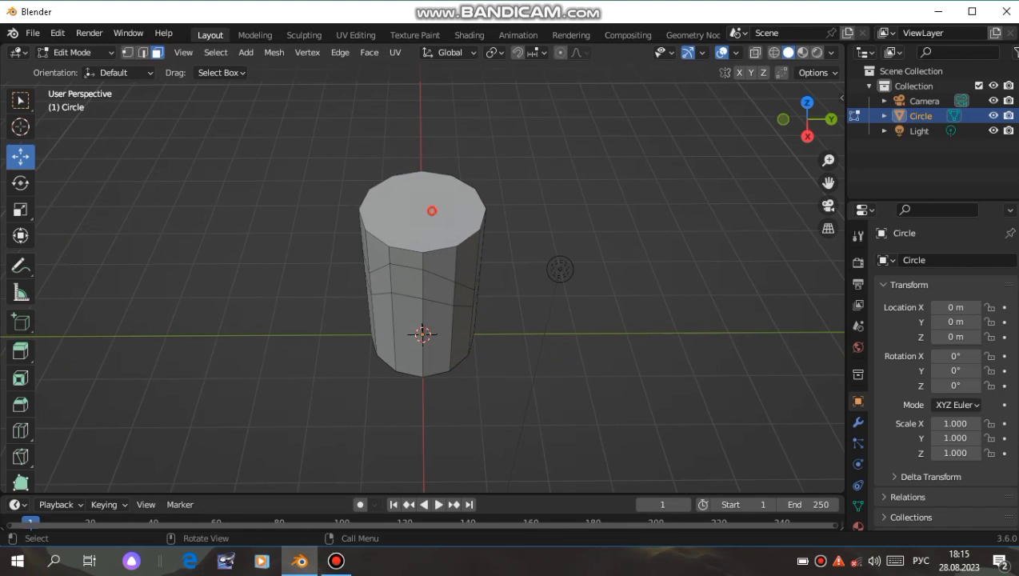
left_click(430, 210)
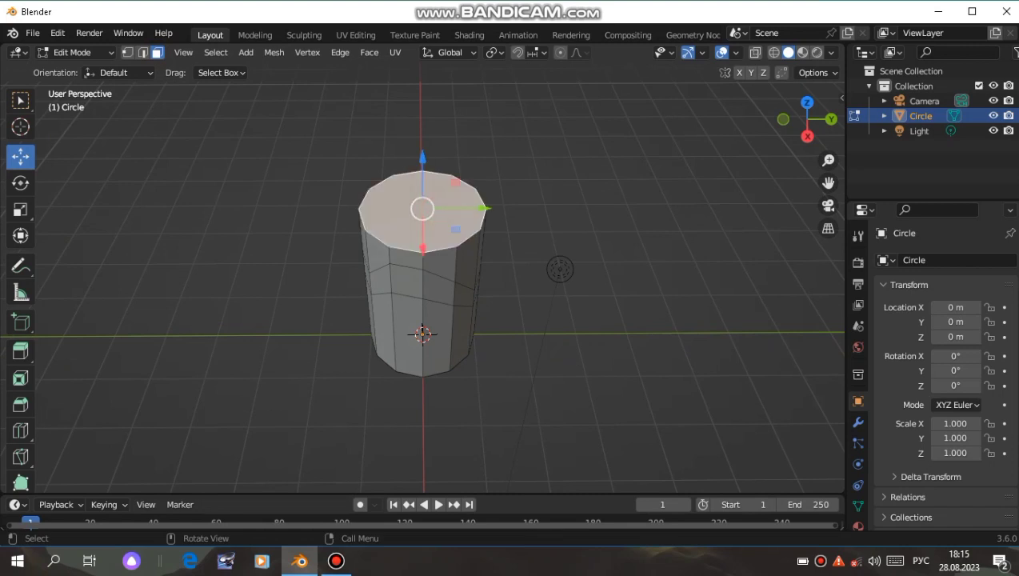
key("i")
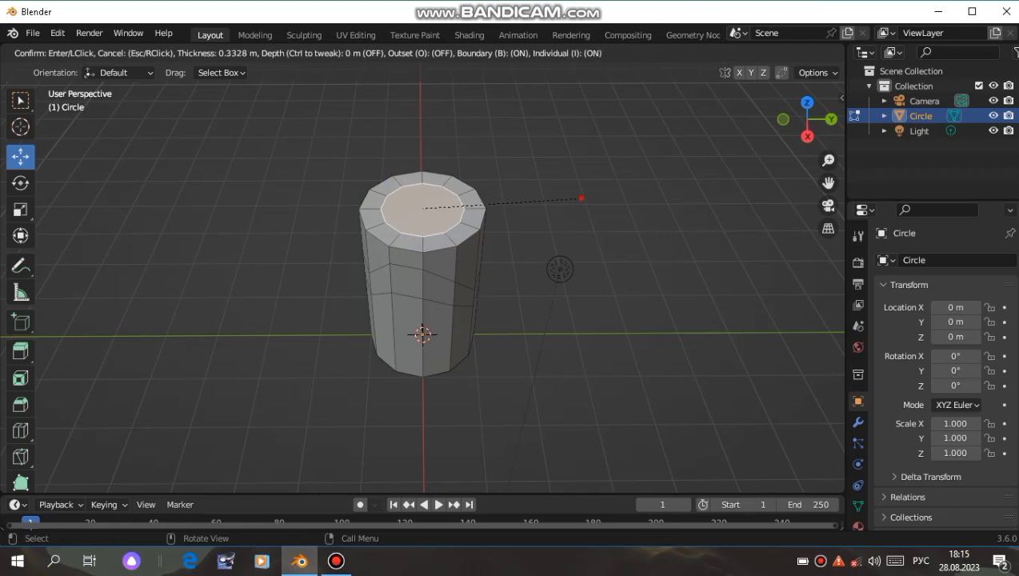
left_click(581, 195)
Push the inset face down and shrink it, twice, into a stepped hollow.
key("g")
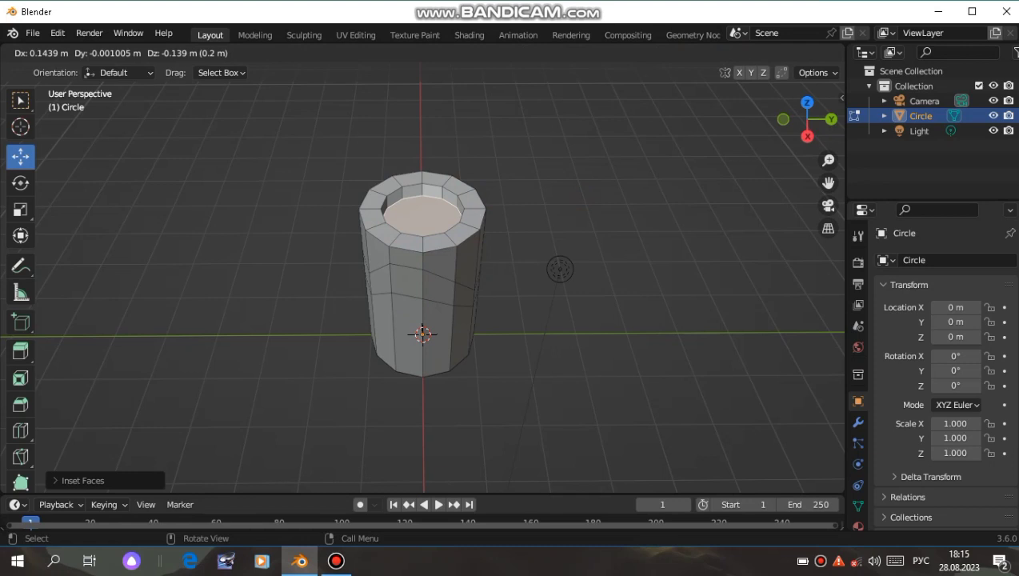
key("z")
left_click(579, 211)
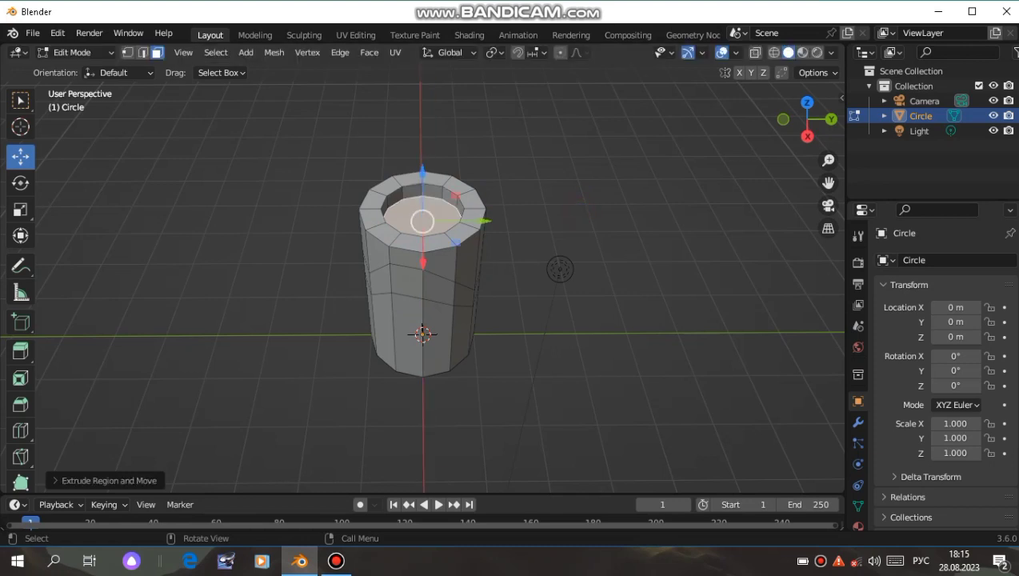
key("s")
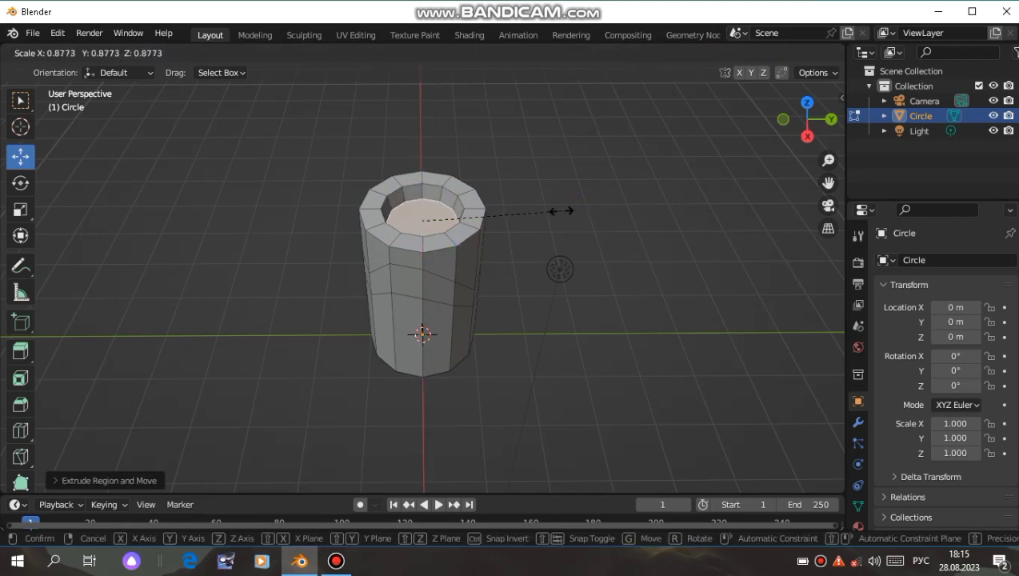
left_click(544, 213)
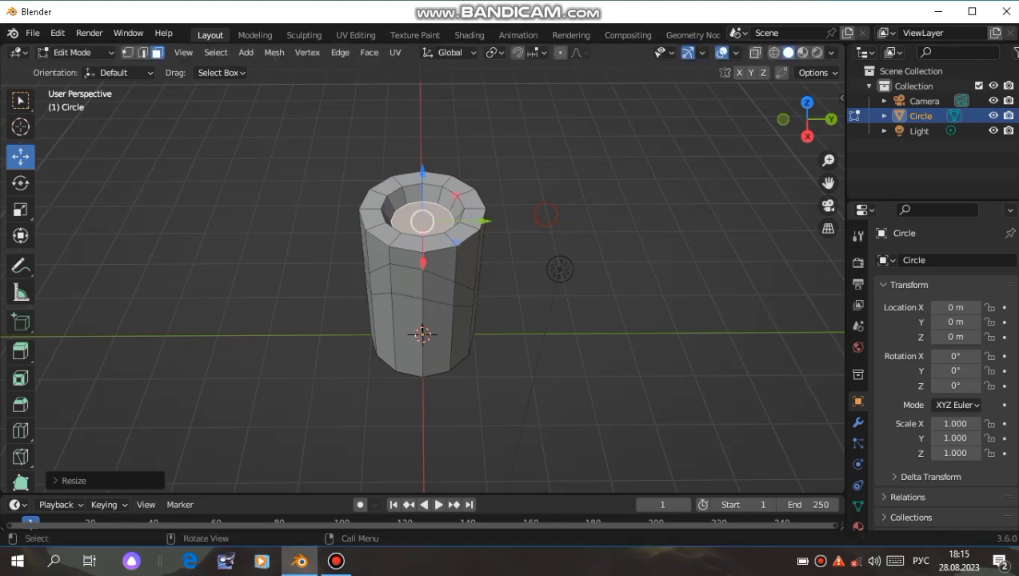
key("e")
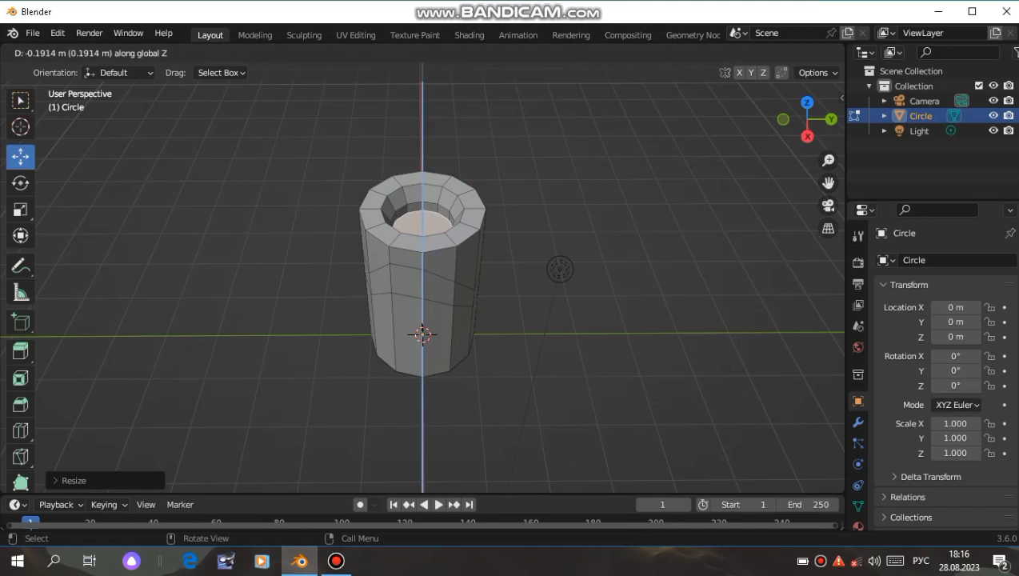
left_click(544, 222)
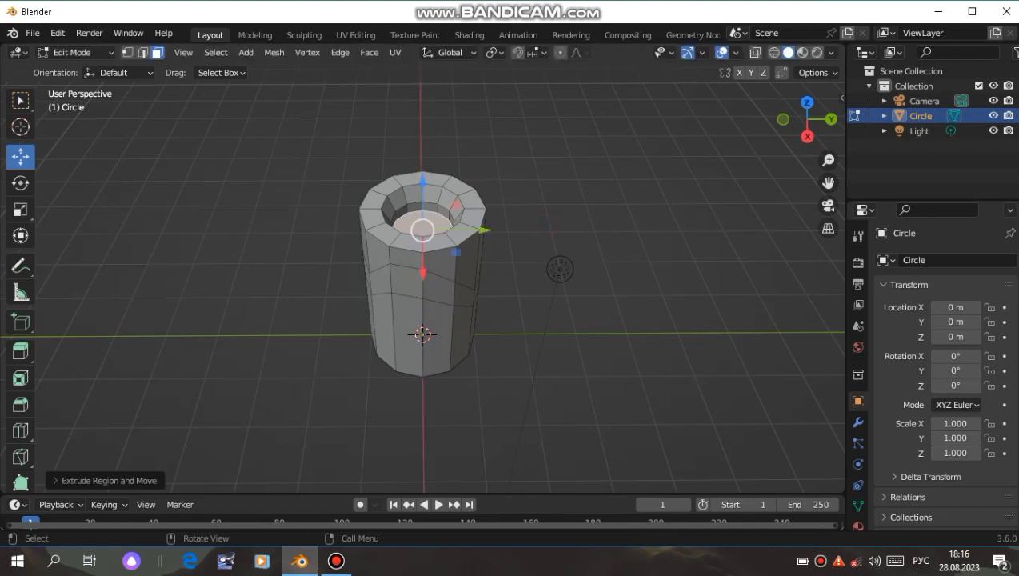
key("s")
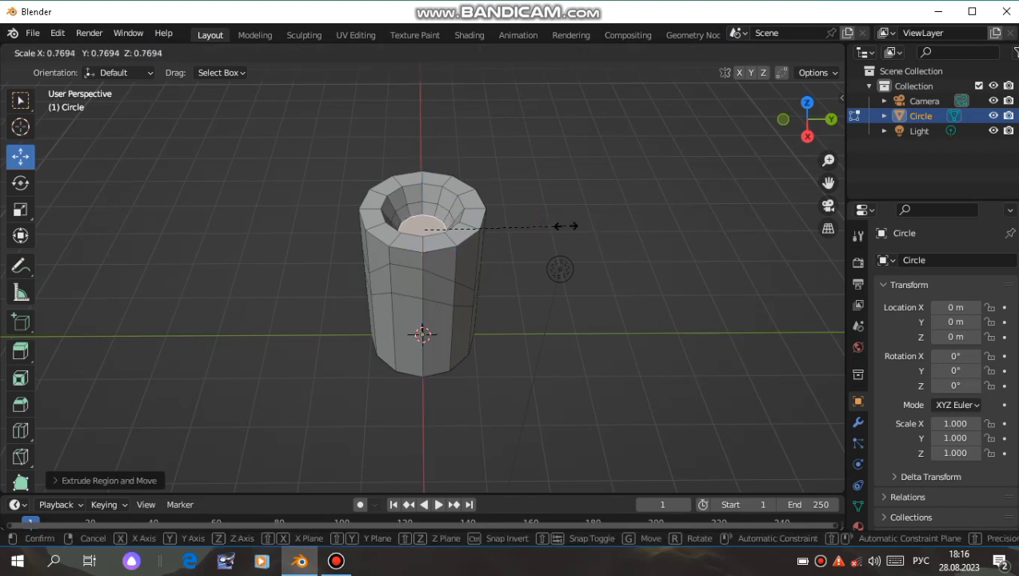
left_click(572, 222)
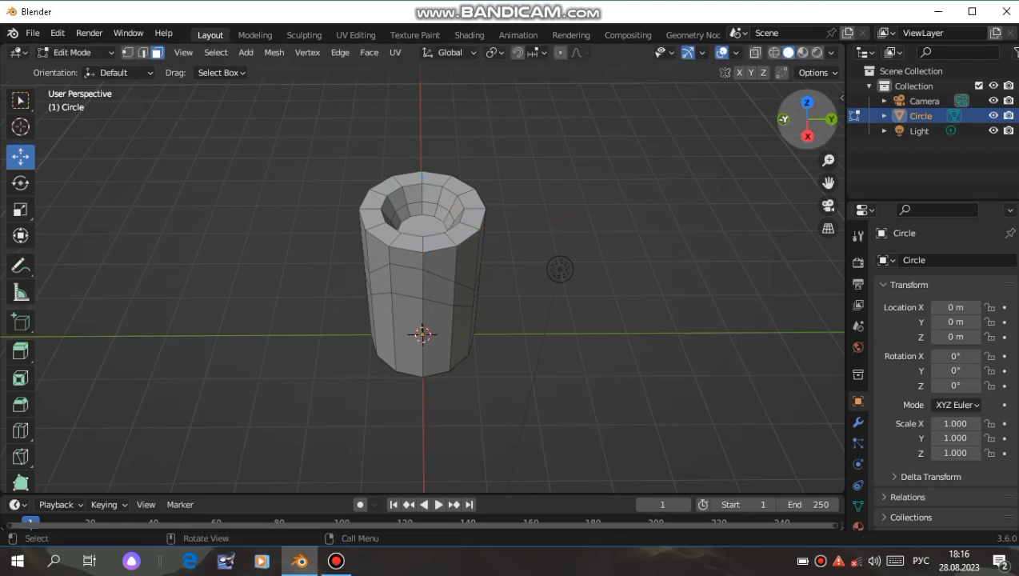
left_click(783, 119)
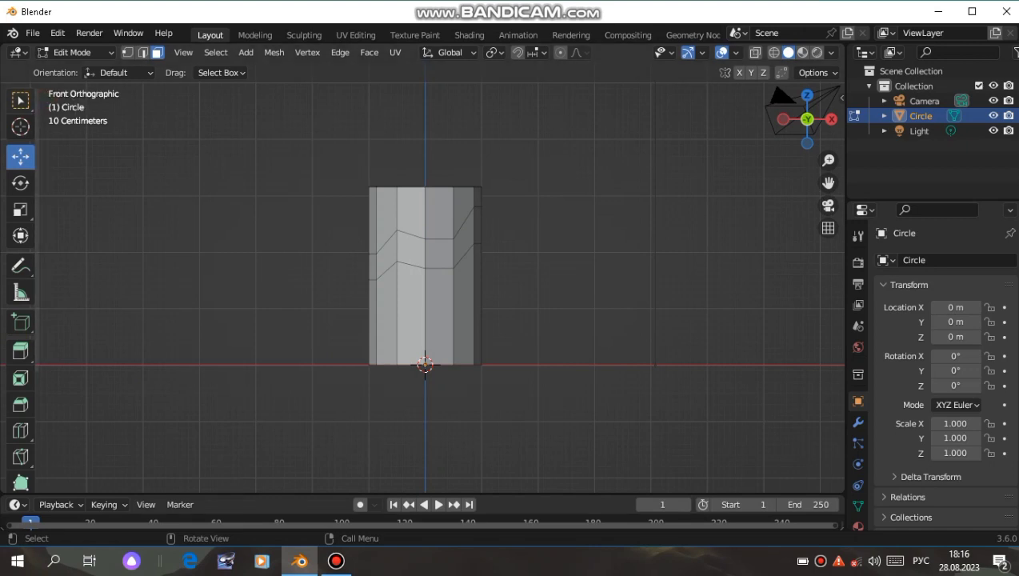
Select the band below the top plus four side faces around the cylinder as drip spots.
key("w")
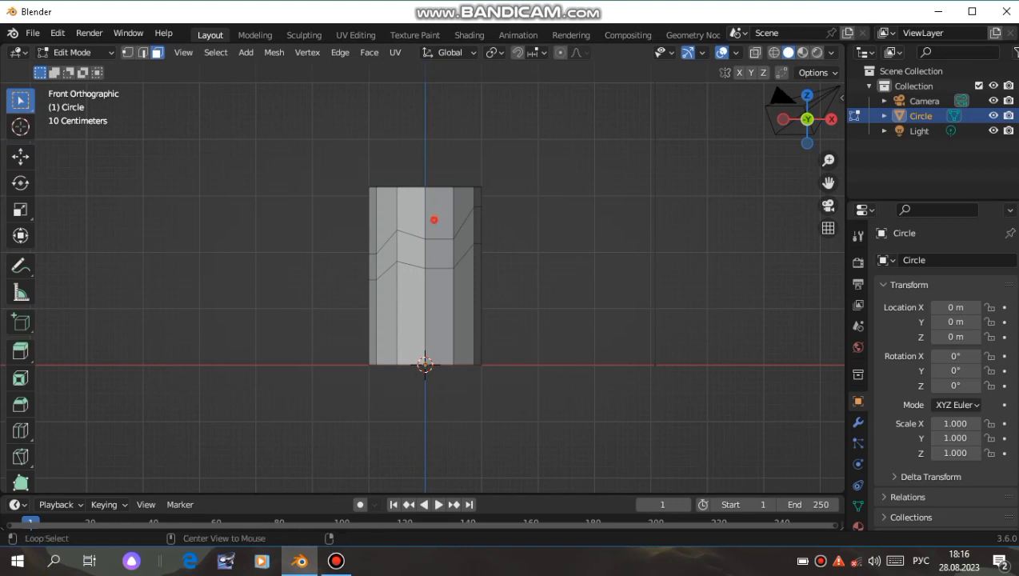
left_click(431, 219, "alt")
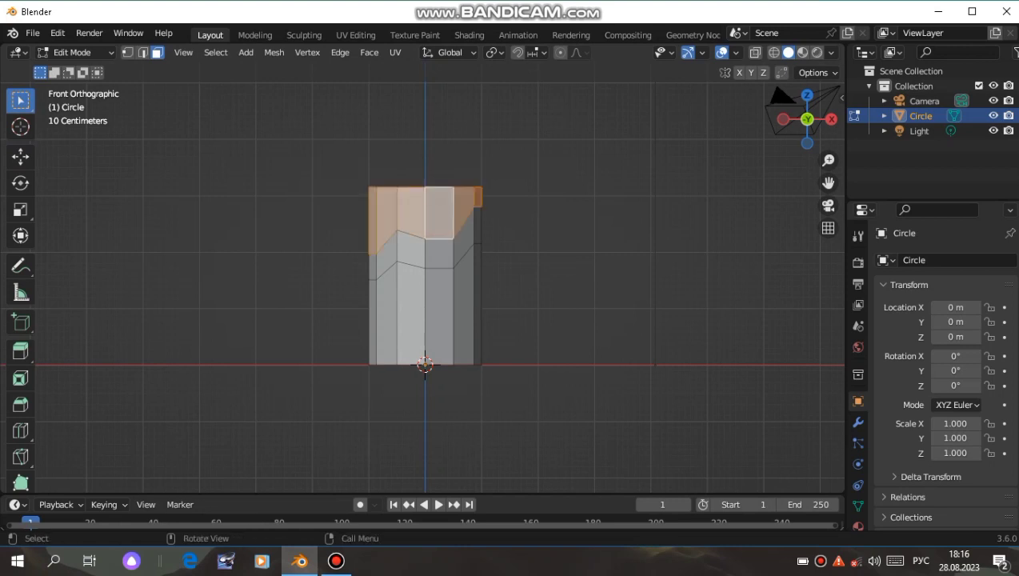
left_click(439, 246, "shift")
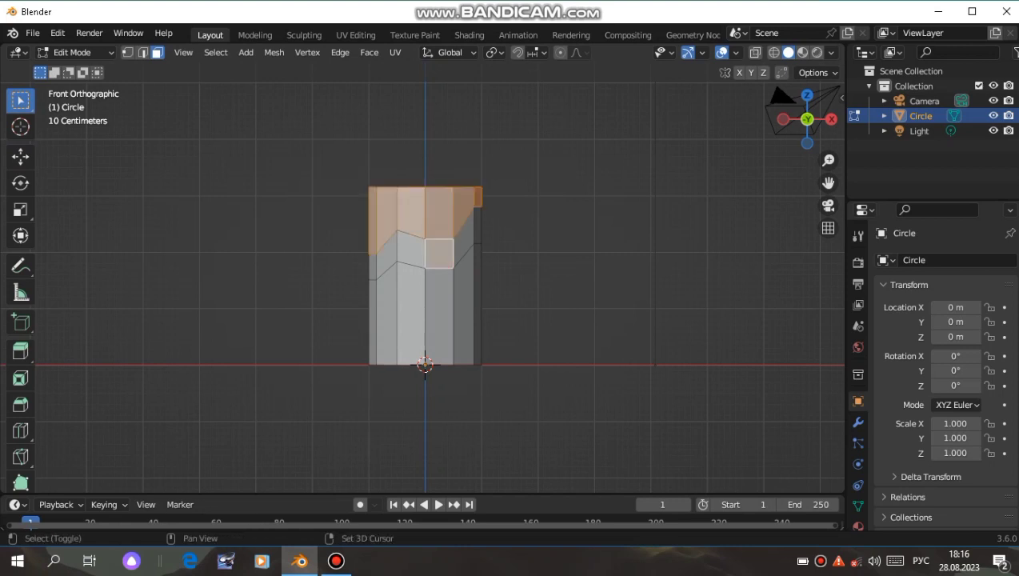
left_click_drag(807, 119, 804, 120)
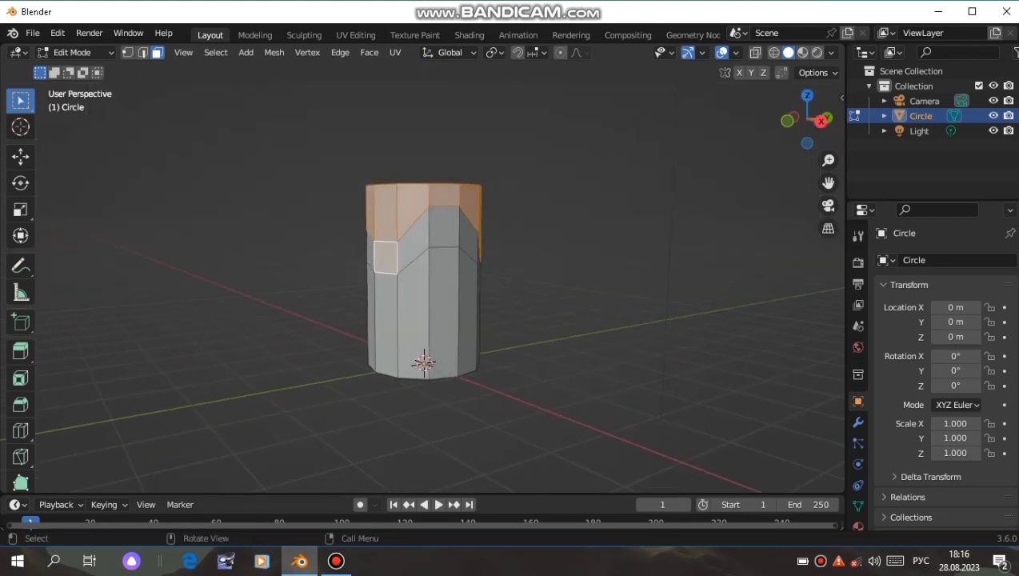
left_click(452, 220, "shift")
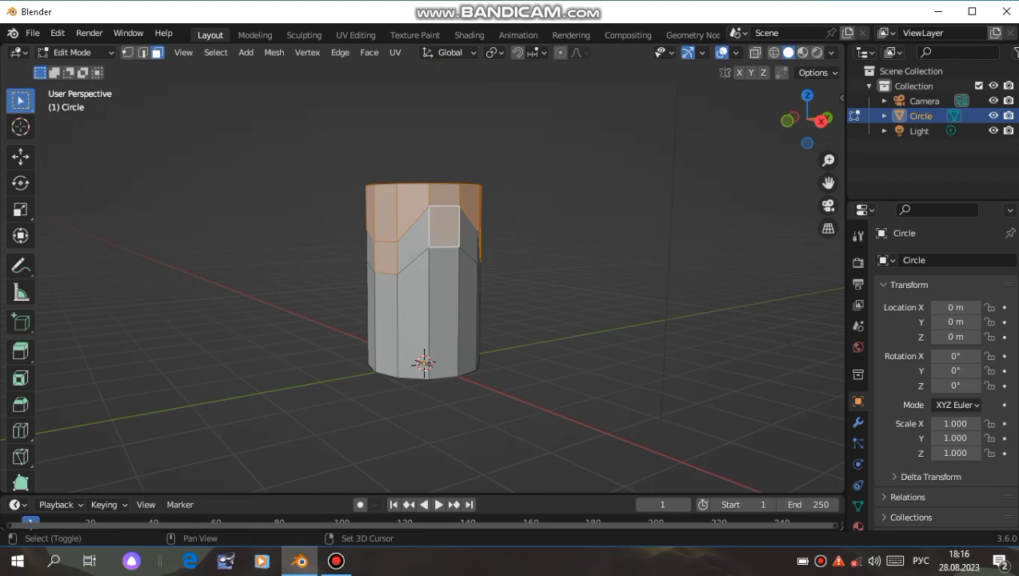
left_click_drag(807, 120, 720, 120)
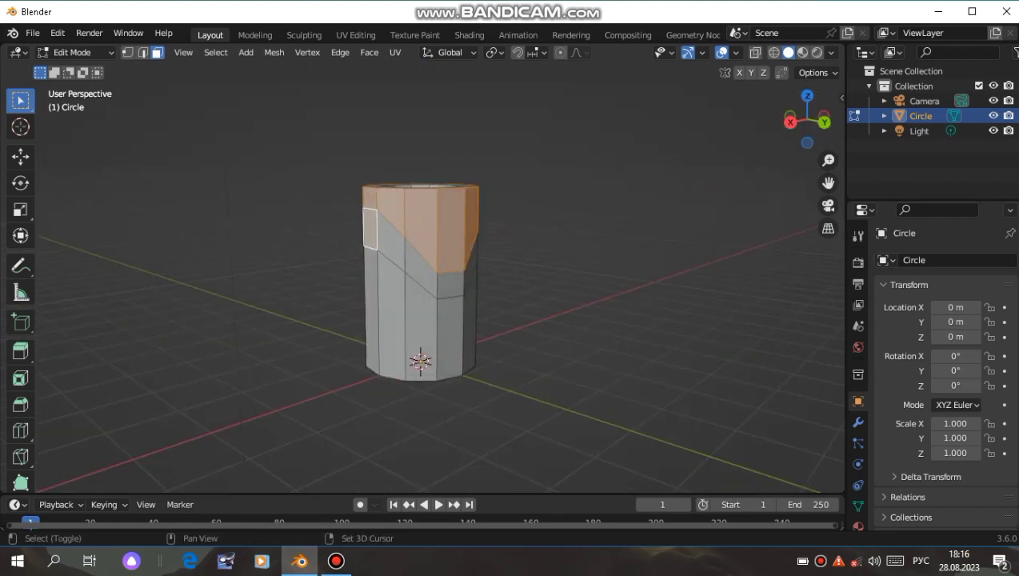
left_click(455, 280, "shift")
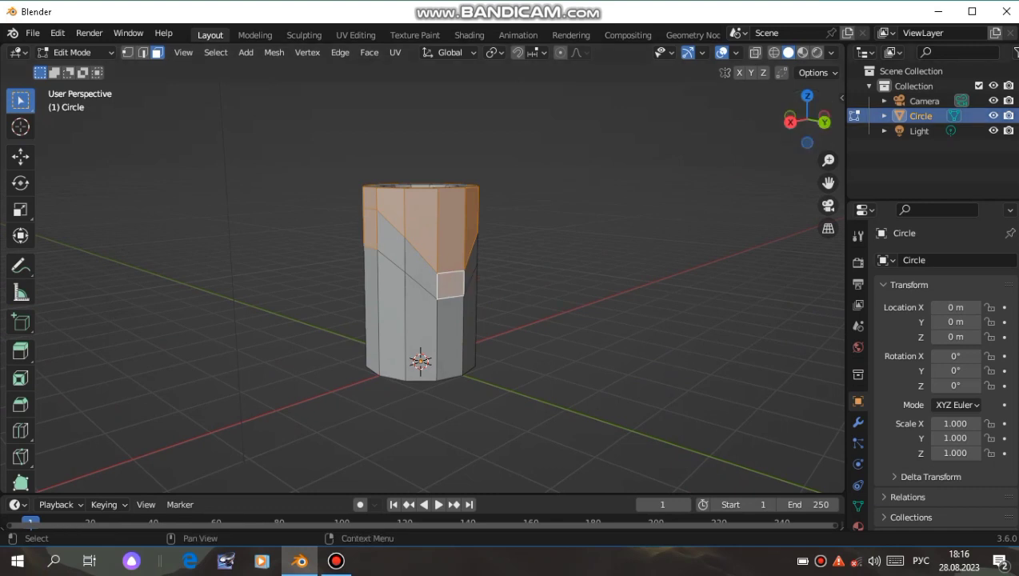
left_click_drag(808, 120, 831, 120)
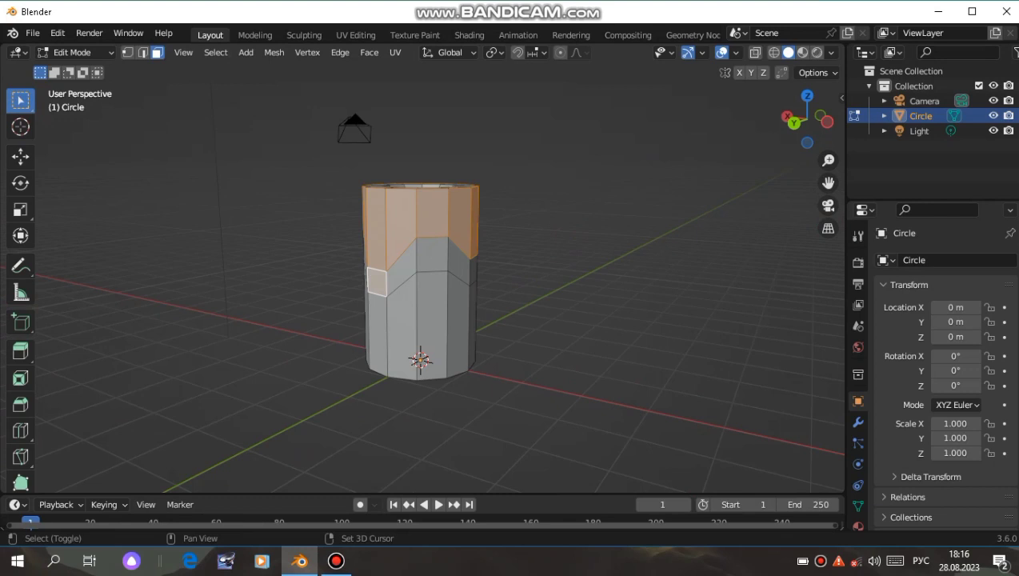
left_click(473, 264, "shift")
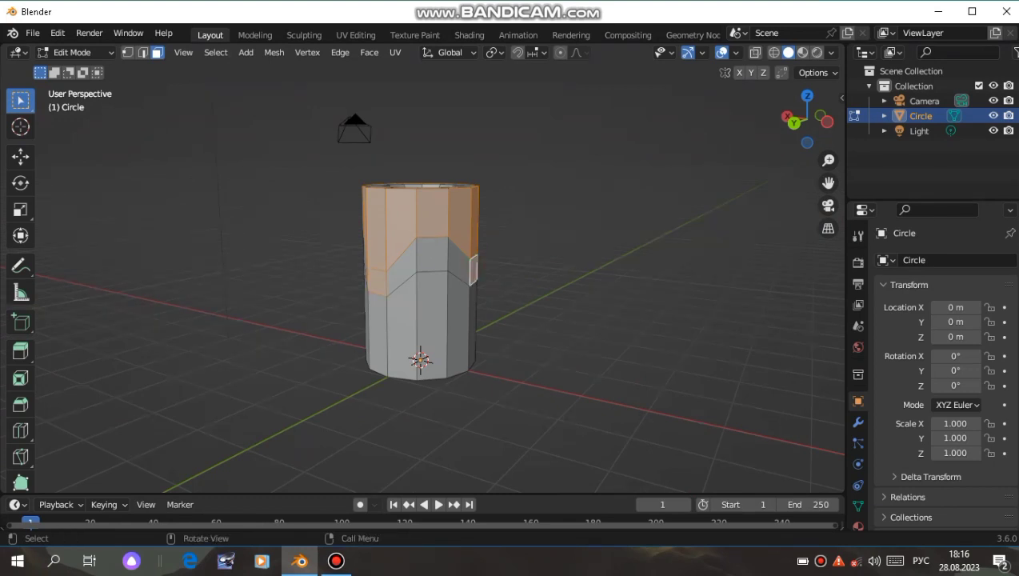
Extrude the selected faces slightly along their normals and move them down along Z.
key("alt+e")
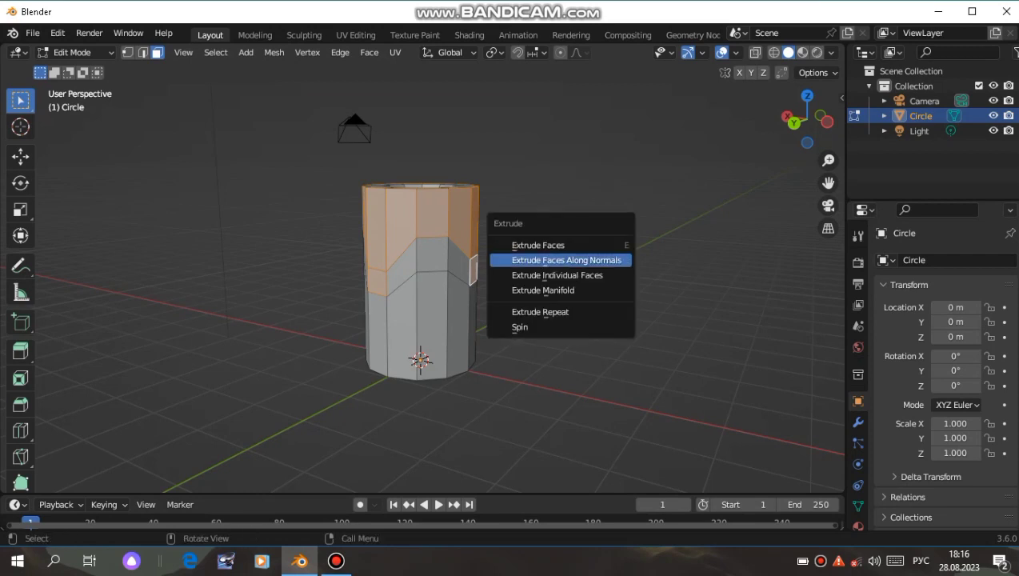
left_click(595, 260)
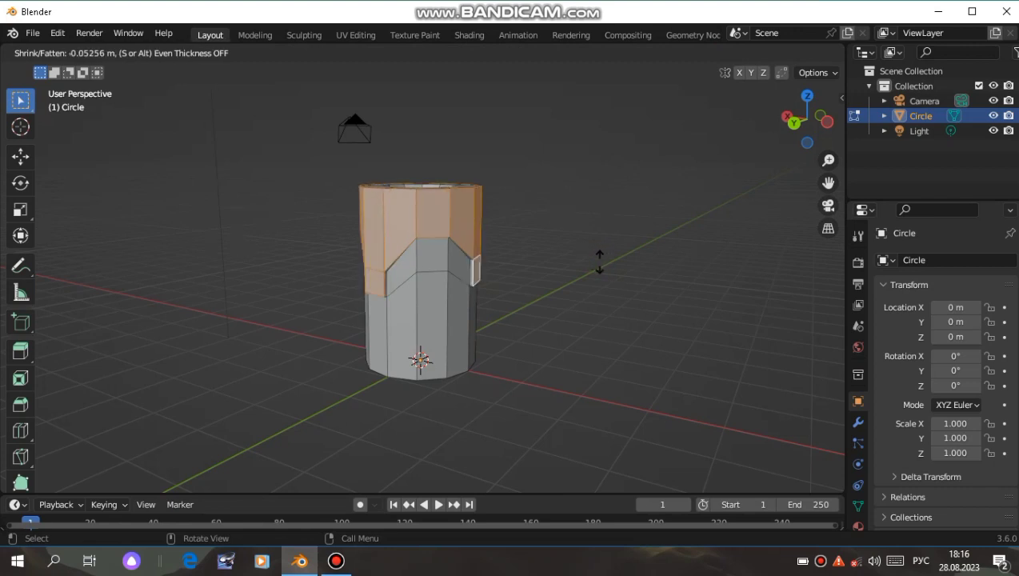
left_click(603, 263)
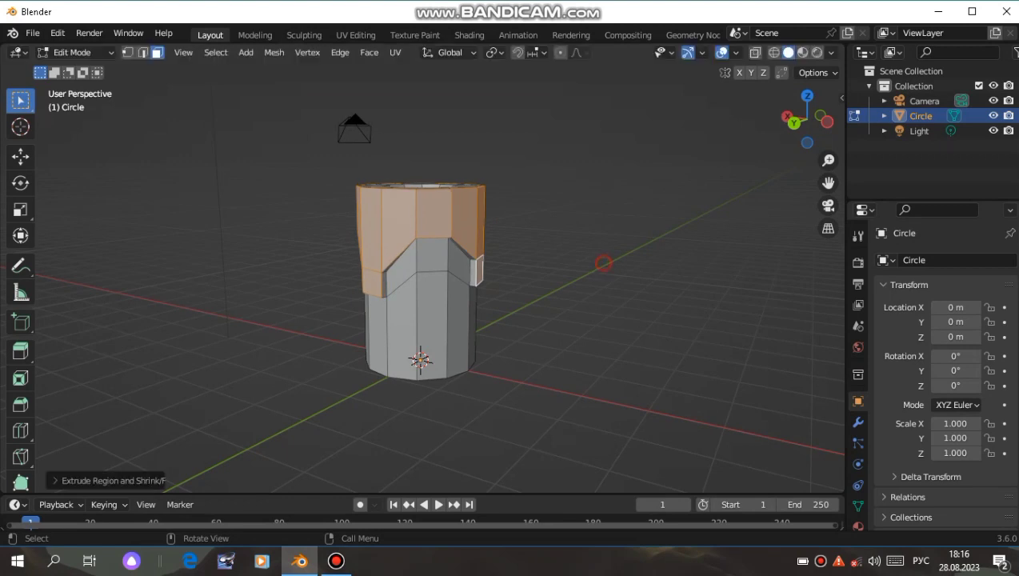
mouse_move(814, 116)
left_mouse_down()
mouse_move(831, 112)
mouse_move(816, 116)
left_mouse_up()
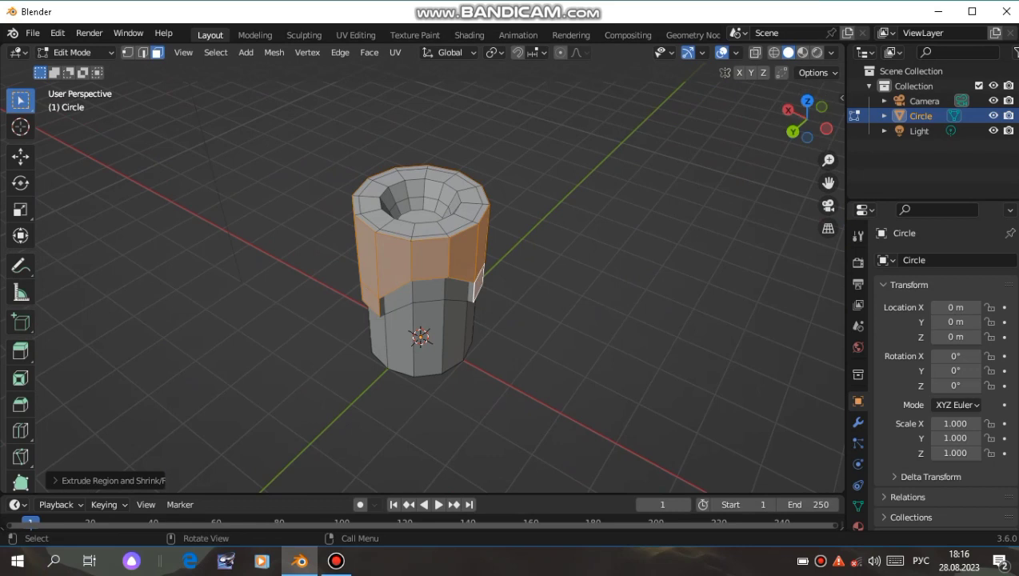
key("g")
key("z")
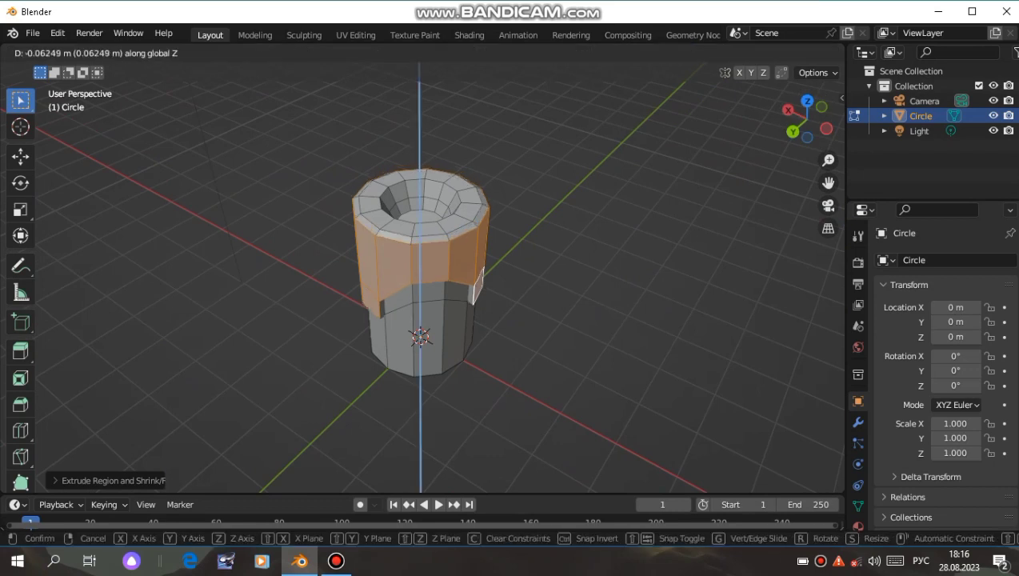
left_click(673, 144)
left_click(673, 144)
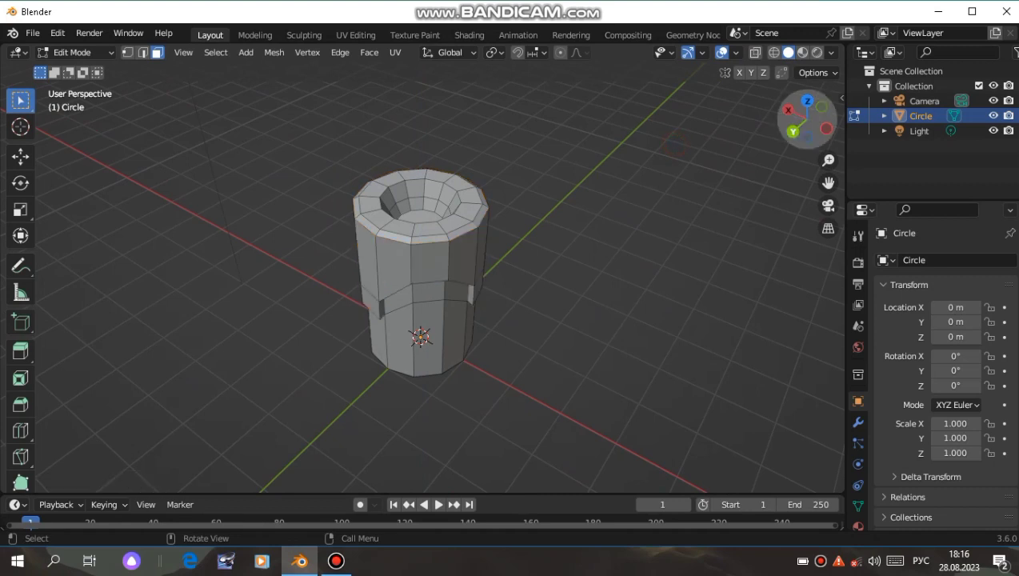
left_click(792, 131)
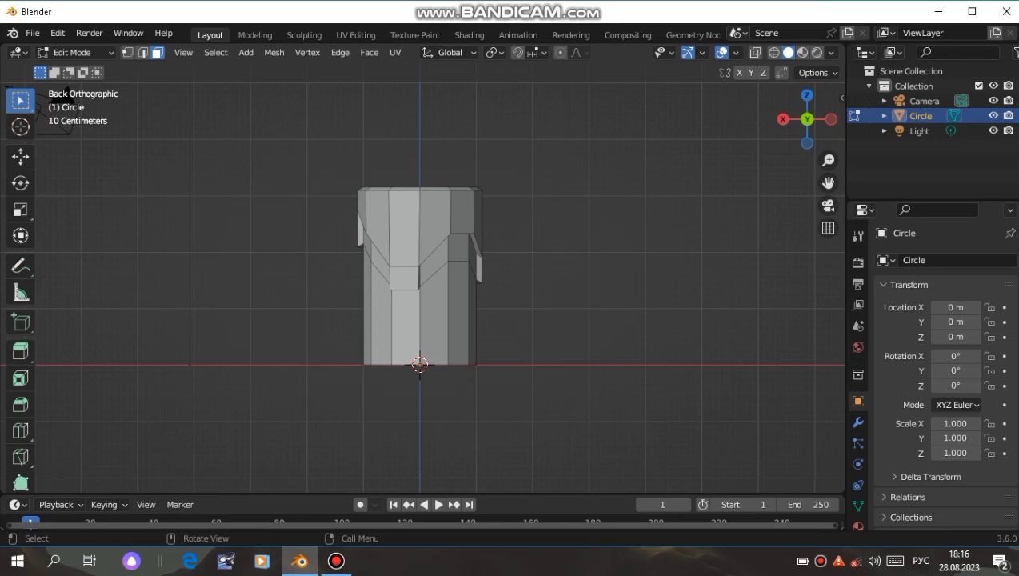
In Object Mode, add a level-2 subdivision surface to the candle with Ctrl+2.
key("Tab")
key("ctrl")
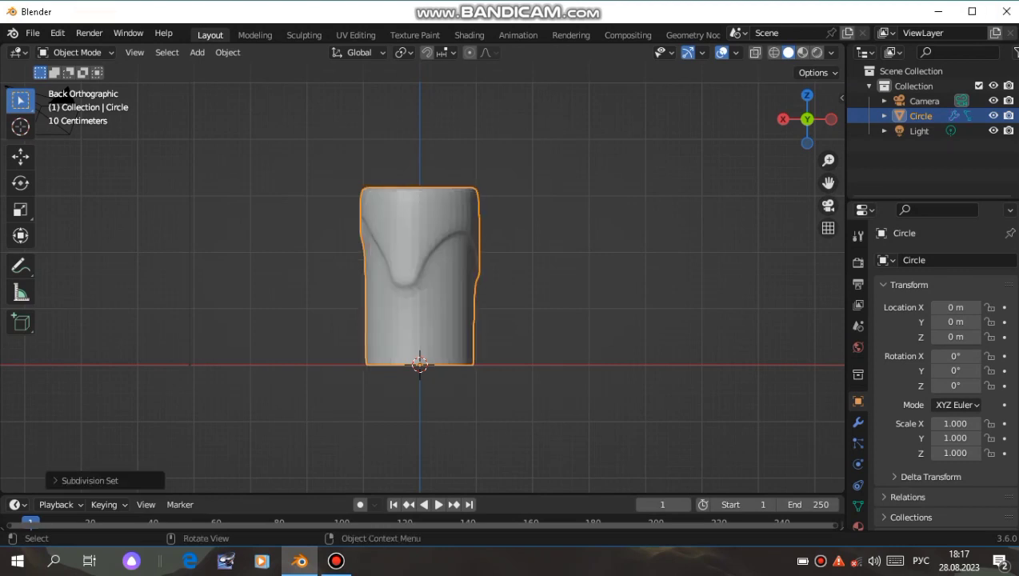
left_click(692, 140)
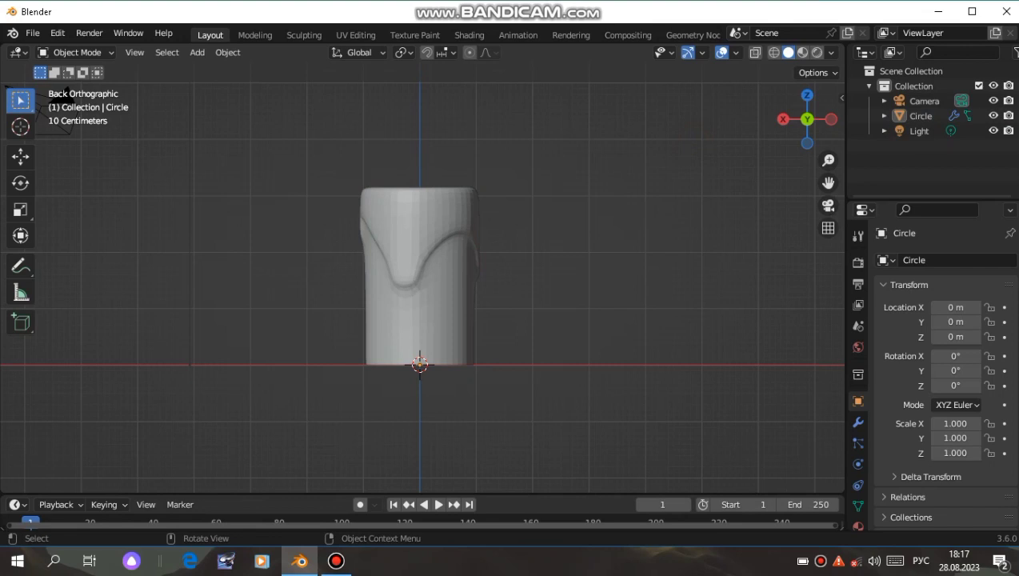
mouse_move(803, 120)
left_mouse_down()
mouse_move(809, 137)
mouse_move(790, 135)
left_mouse_up()
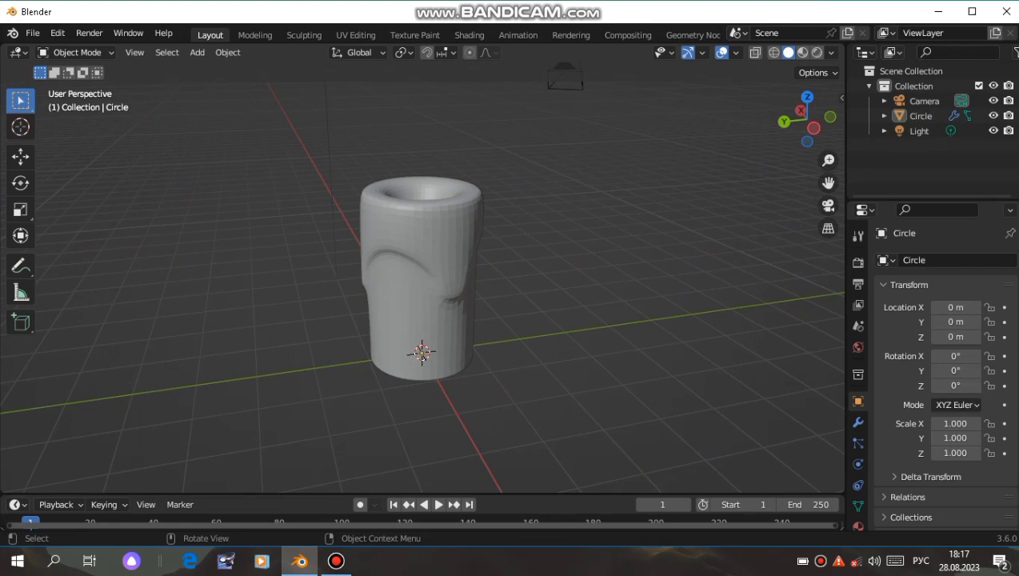
Apply Shade Smooth to the candle and go back to Edit Mode in back view.
left_click(442, 242)
right_click(441, 241)
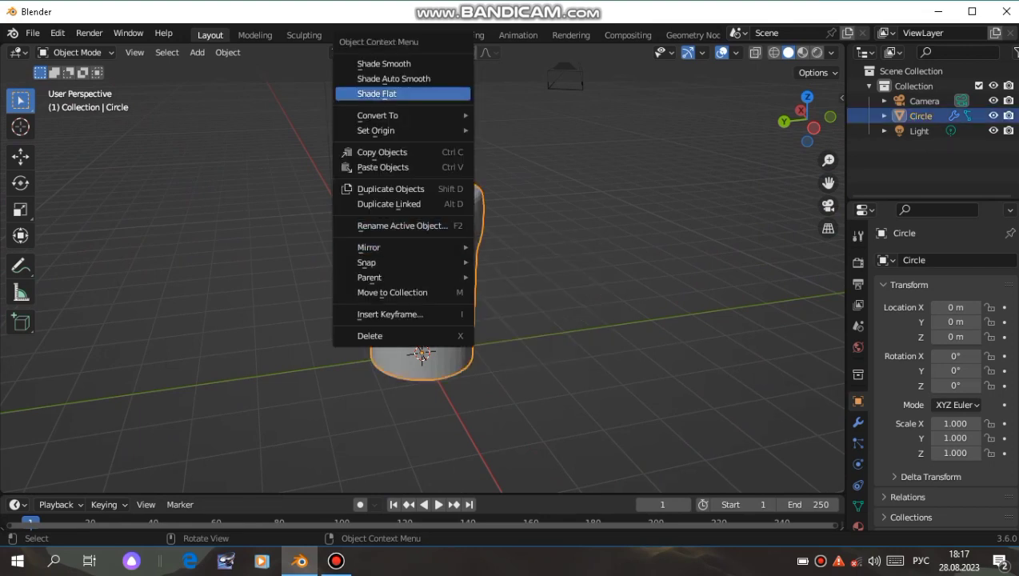
left_click(438, 78)
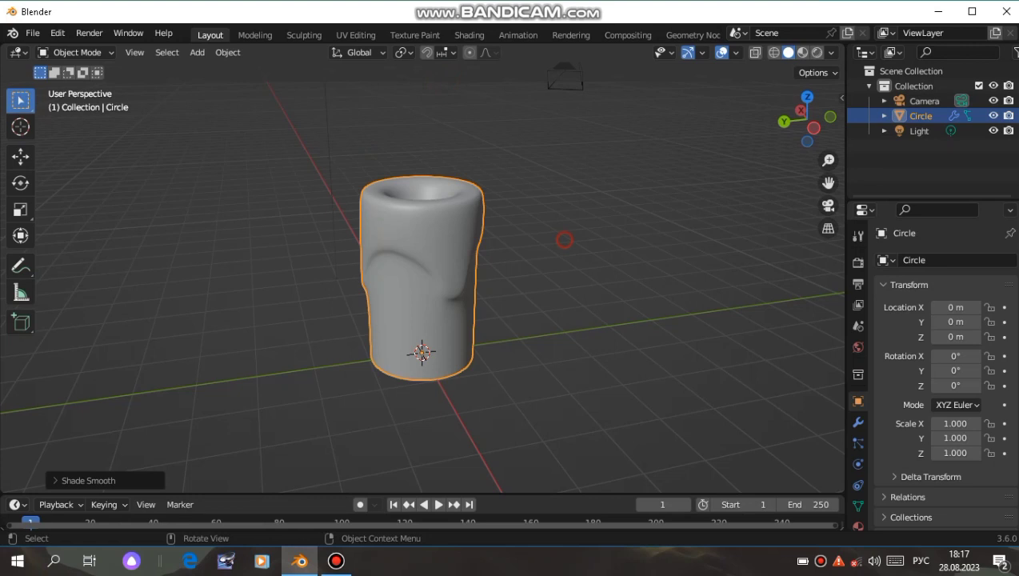
left_click(565, 239)
left_click(784, 121)
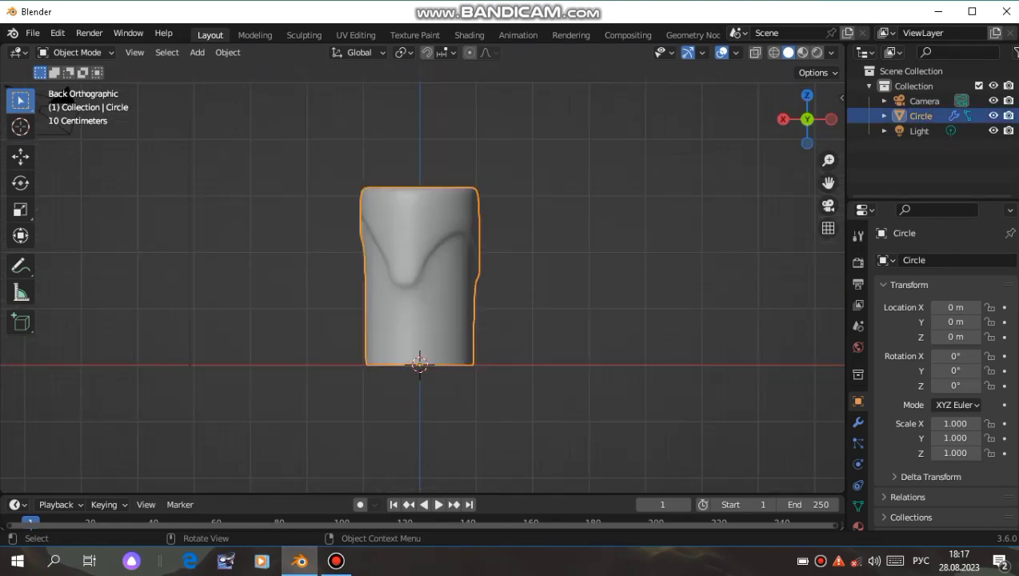
key("Tab")
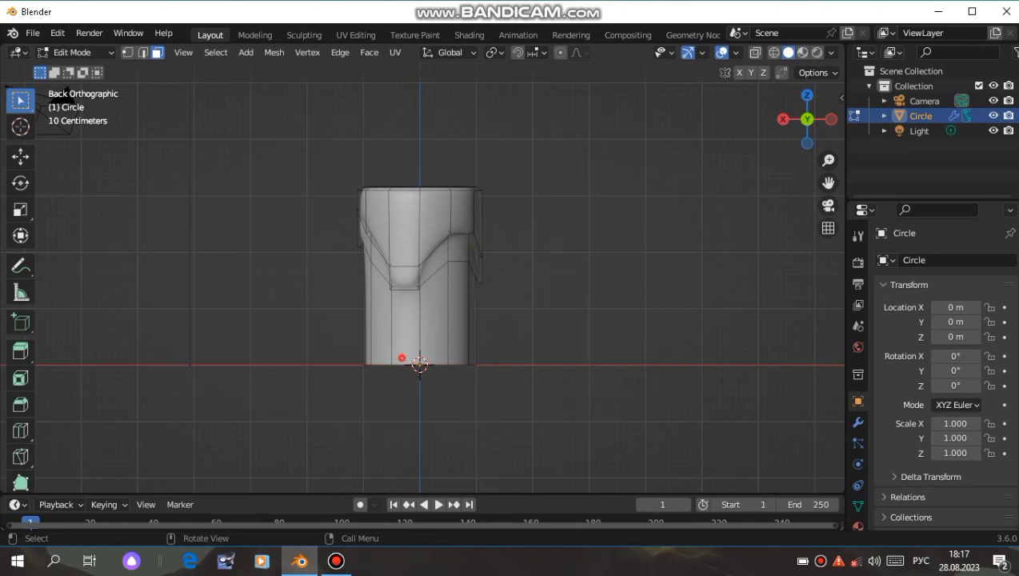
In X-ray vertex mode, lengthen the candle by moving its bottom vertices down along Z.
left_click(399, 357)
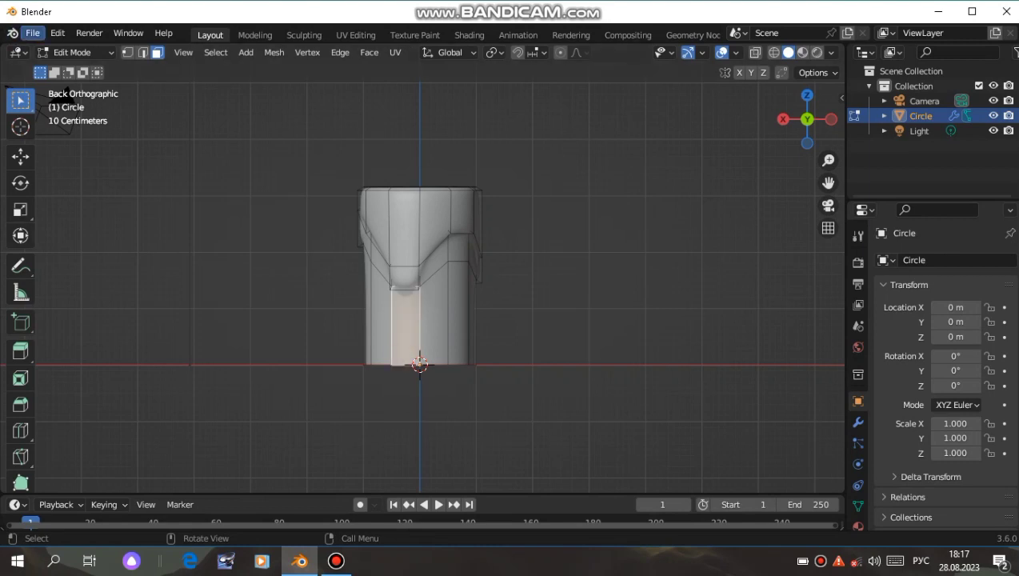
key("1")
key("alt+a")
key("alt+z")
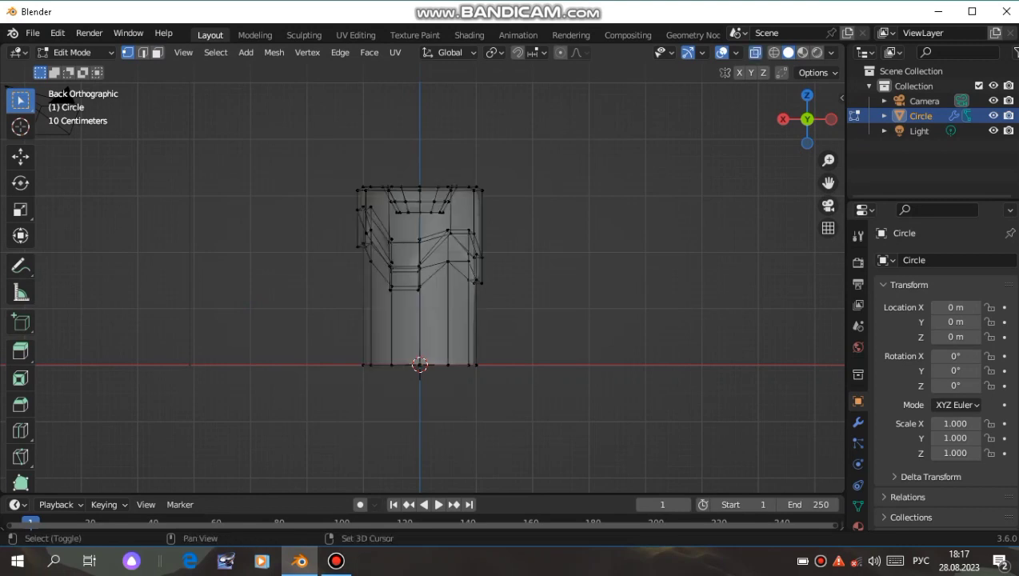
left_click_drag(315, 344, 545, 426)
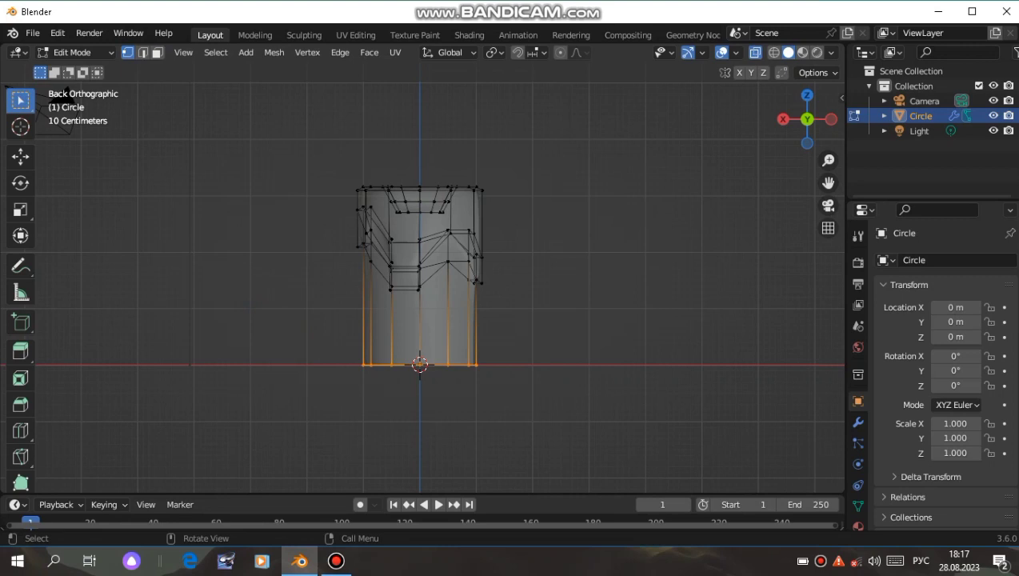
key("g")
key("z")
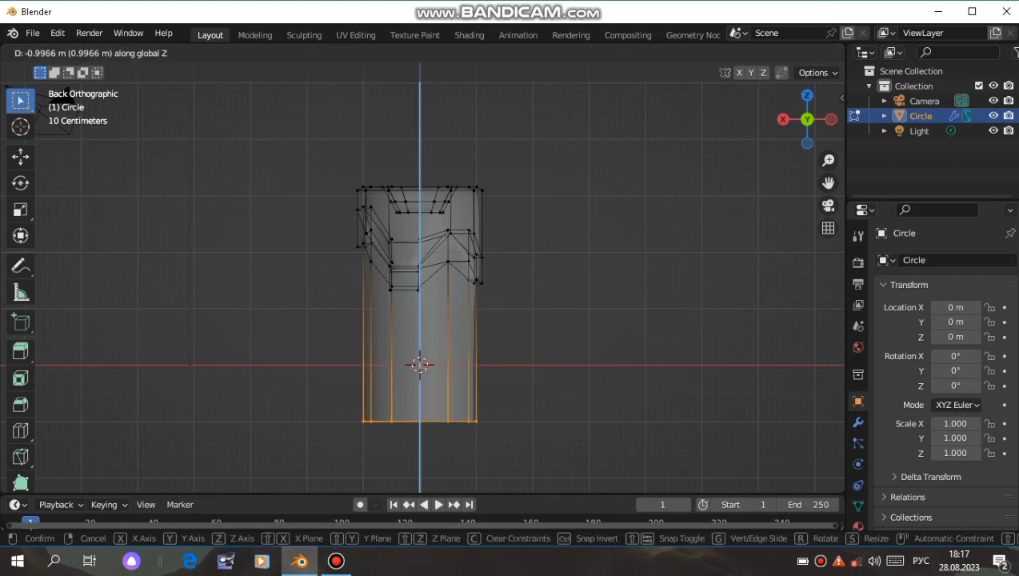
left_click(539, 472)
left_click(540, 471)
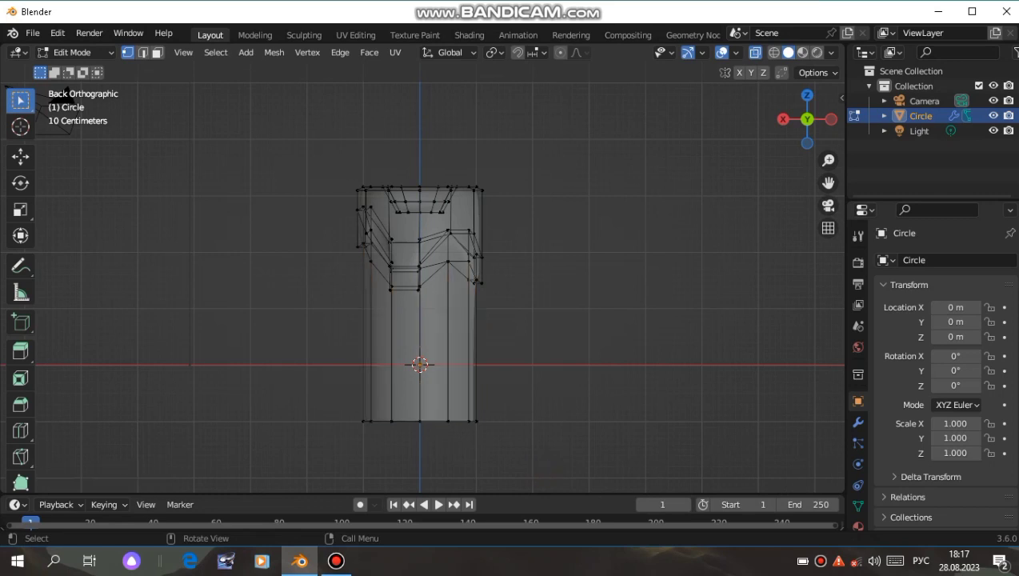
Add an edge loop around the lower candle, scale it to 0.971, then turn X-ray off.
left_click(21, 431)
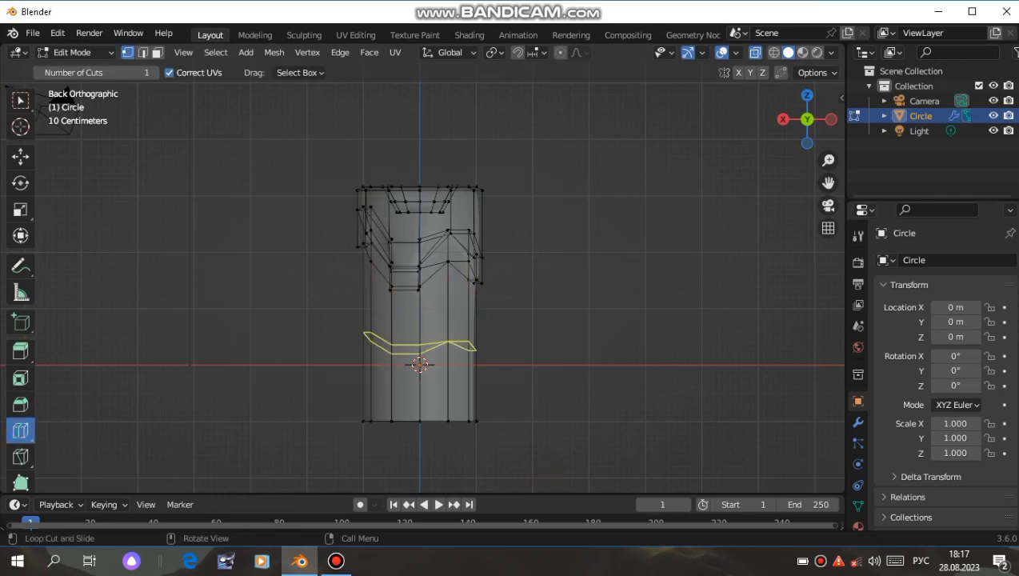
left_click(350, 356)
key("s")
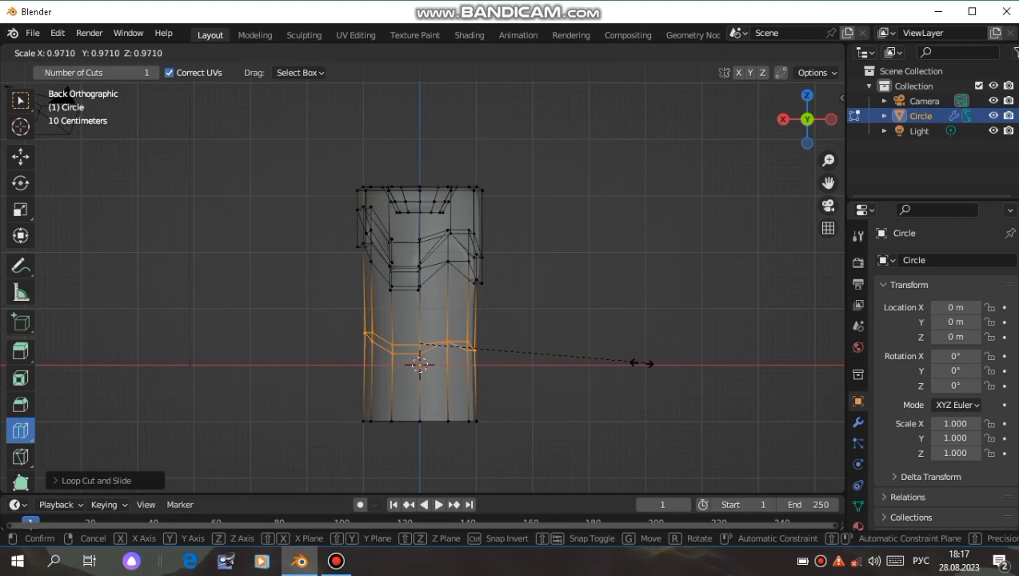
left_click(637, 365)
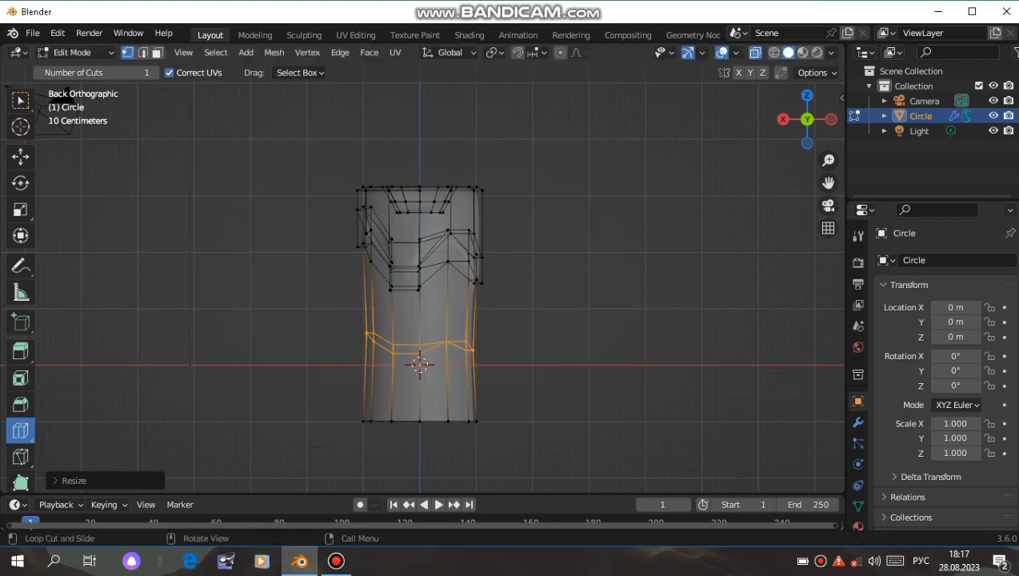
key("shift+space")
key("g")
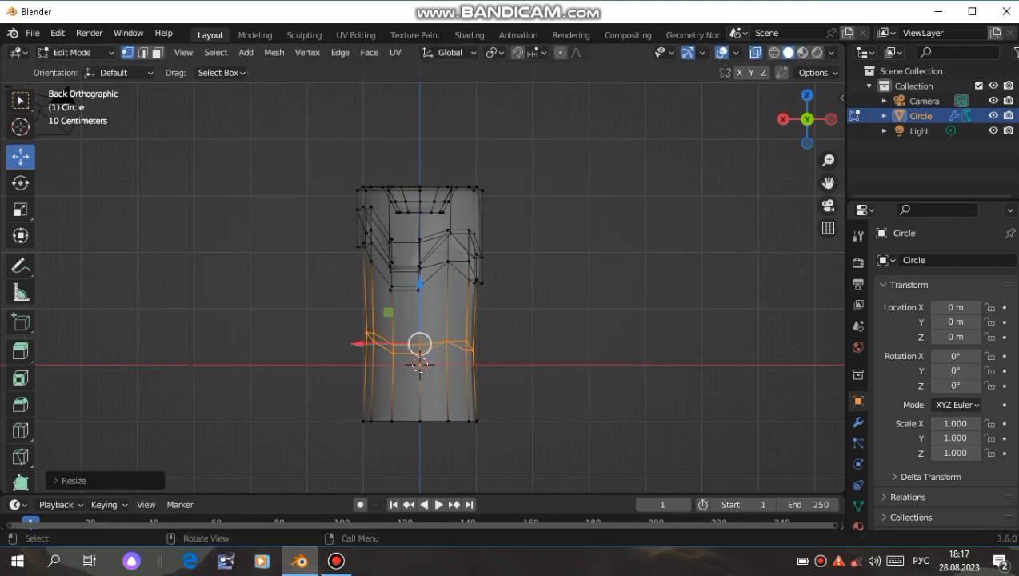
key("alt+z")
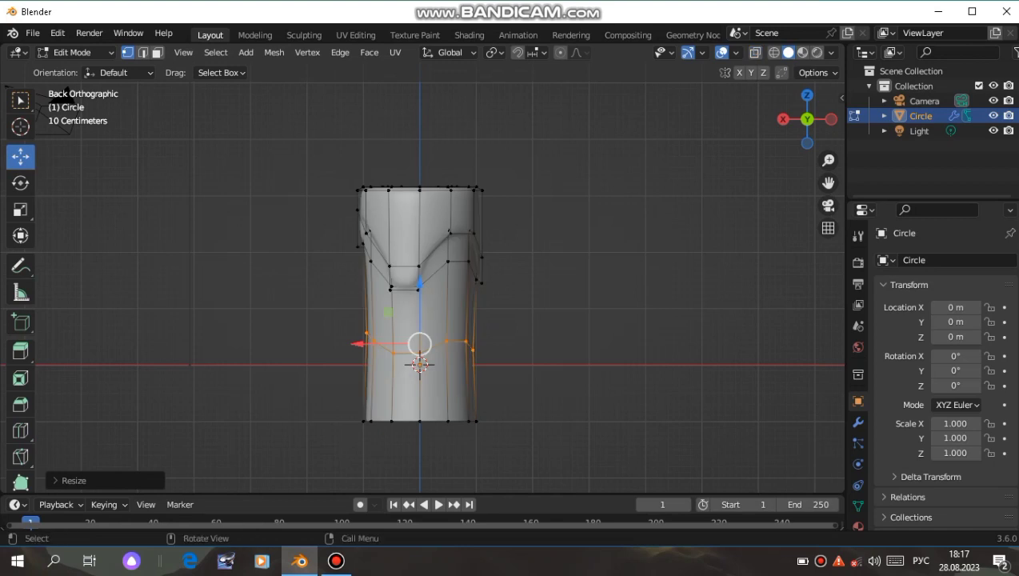
left_click_drag(807, 120, 799, 112)
Back in Object Mode, view the candle in Back Orthographic with X-ray on, then bring up the Add menu.
key("Tab")
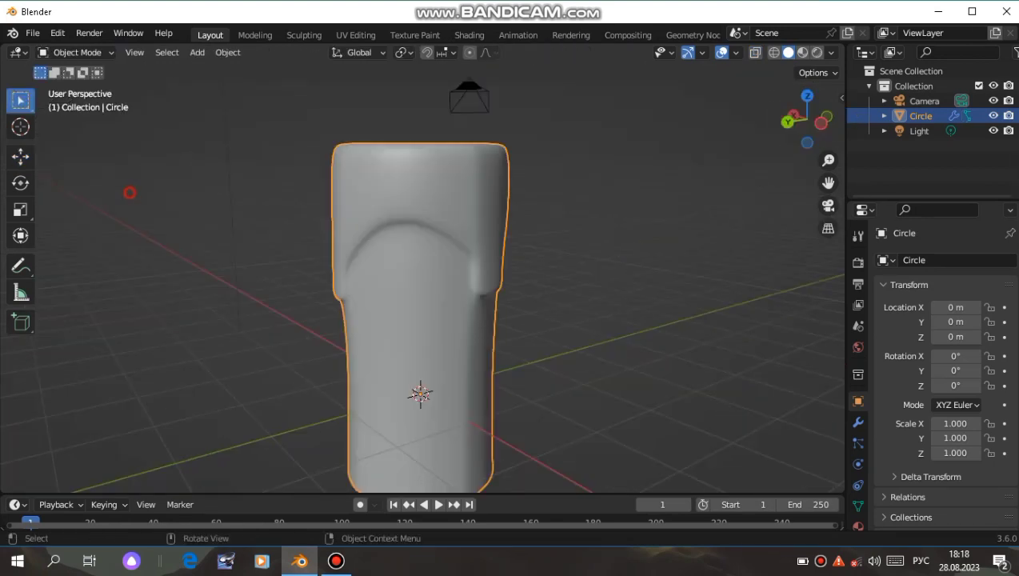
scroll(422, 310, "down", 3)
mouse_move(803, 118)
left_mouse_down()
mouse_move(820, 120)
mouse_move(783, 120)
left_mouse_up()
left_click(783, 120)
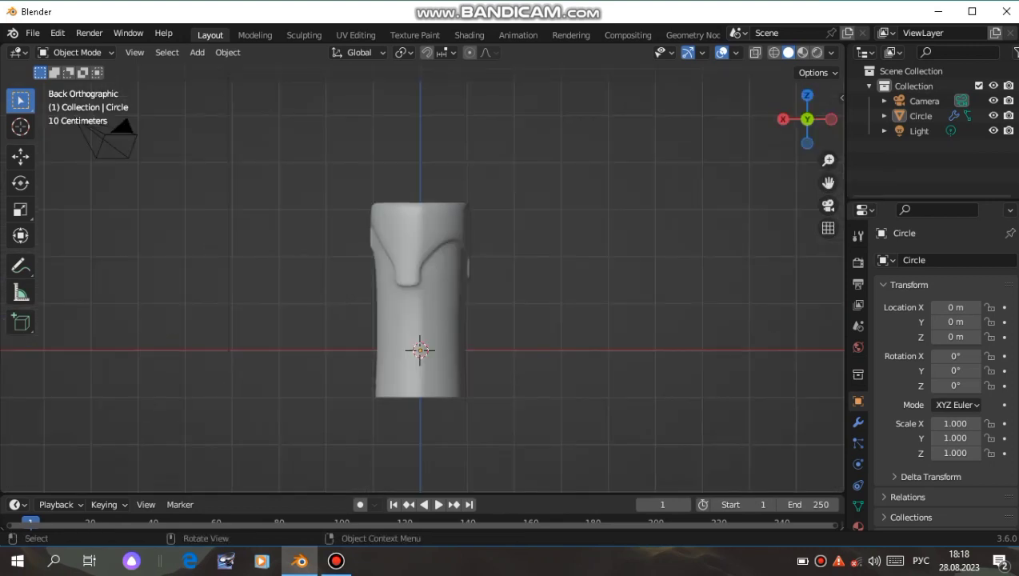
key("alt+z")
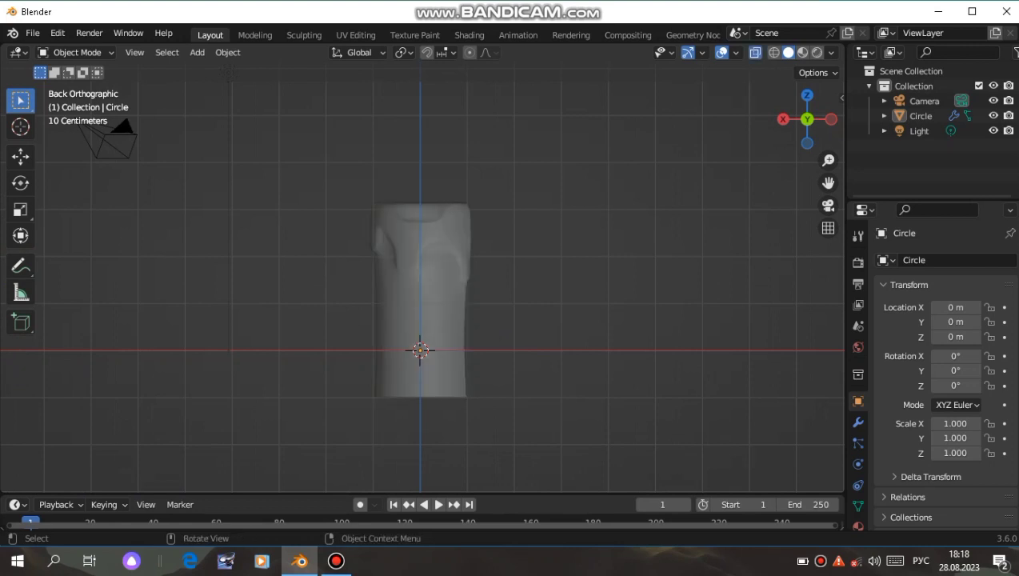
left_click(547, 167)
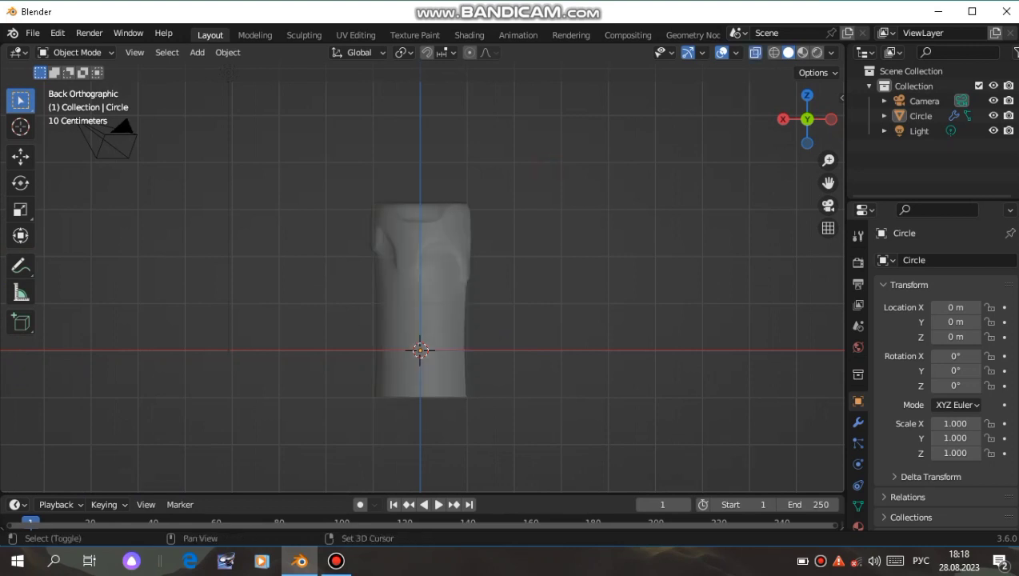
key("shift+a")
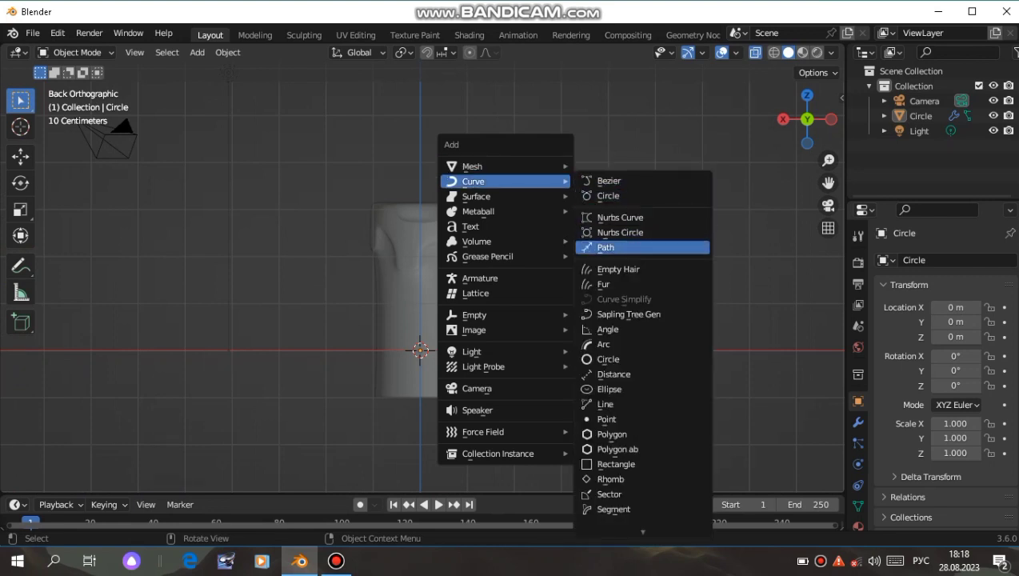
Add a Path curve, rotate it 90° about Y, and raise it to Z 2.8224.
left_click(611, 247)
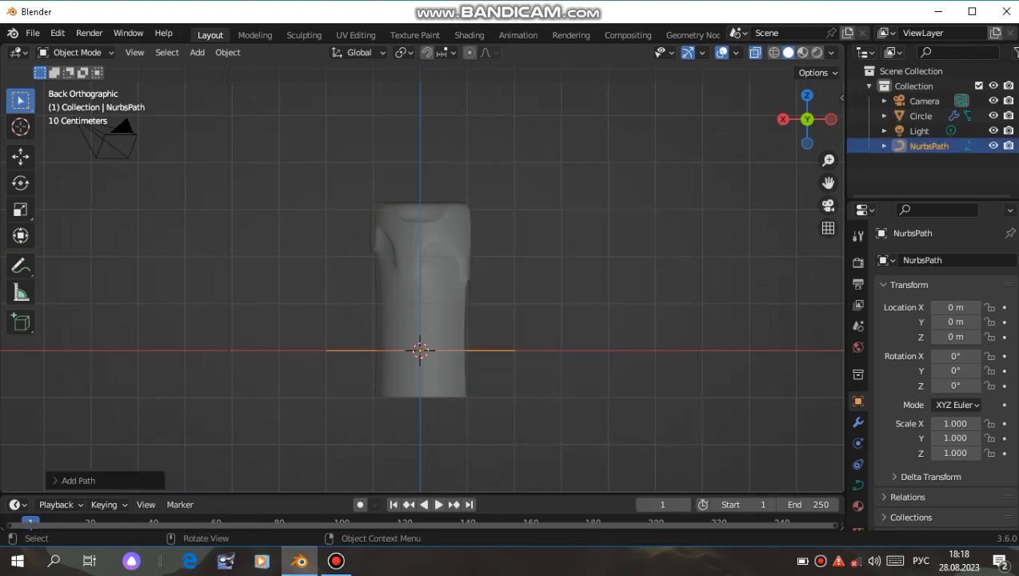
key("r")
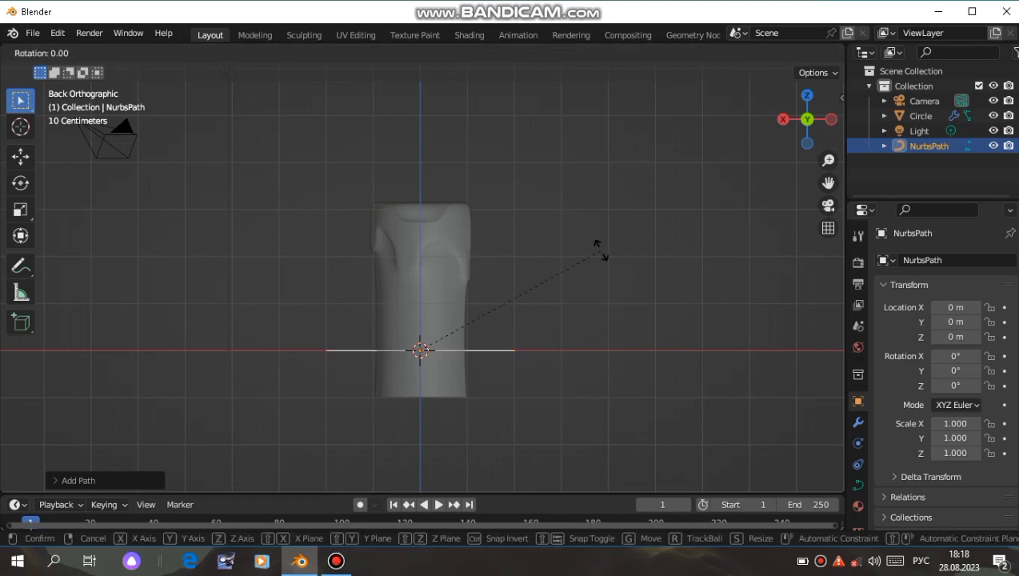
type("y")
type("90")
left_click(598, 250)
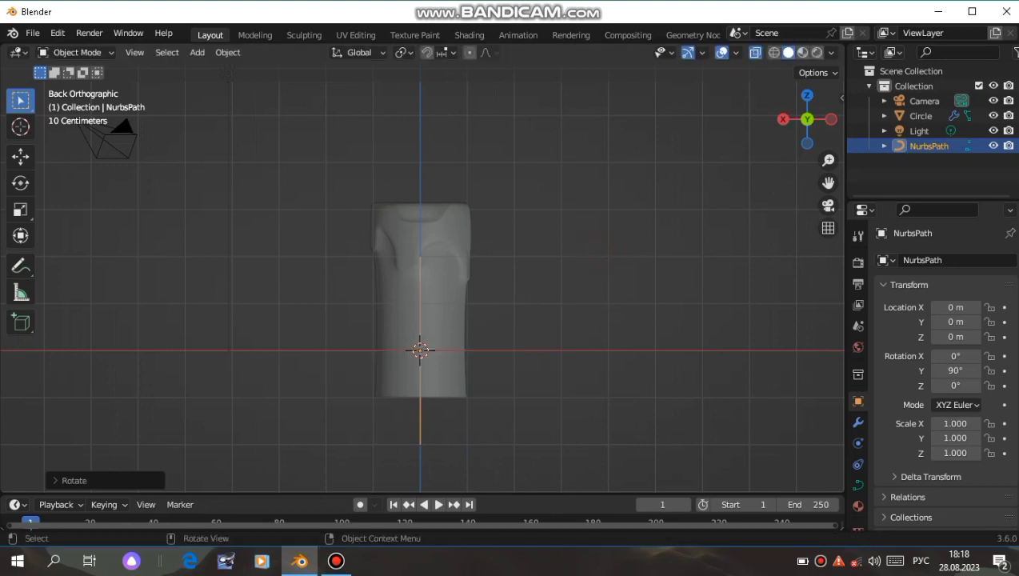
key("g")
key("z")
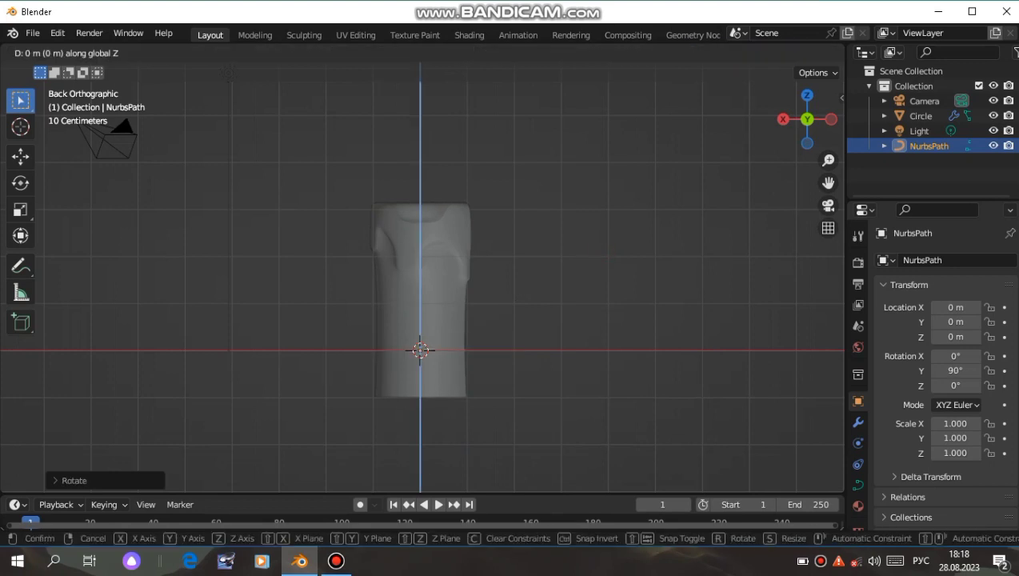
left_click(588, 118)
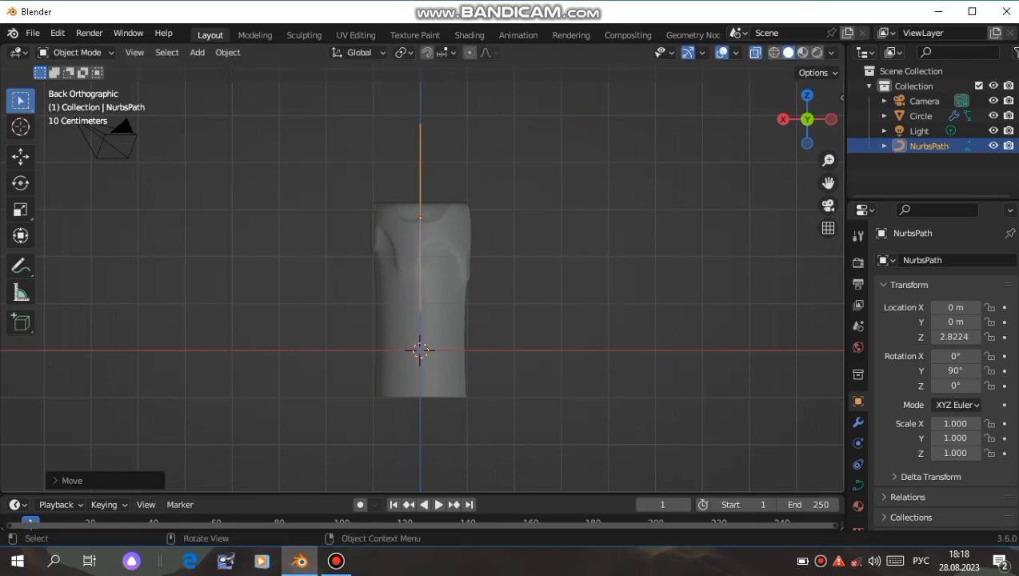
Scale the path to 0.312 and raise it to Z 3.1891 atop the candle.
key("s")
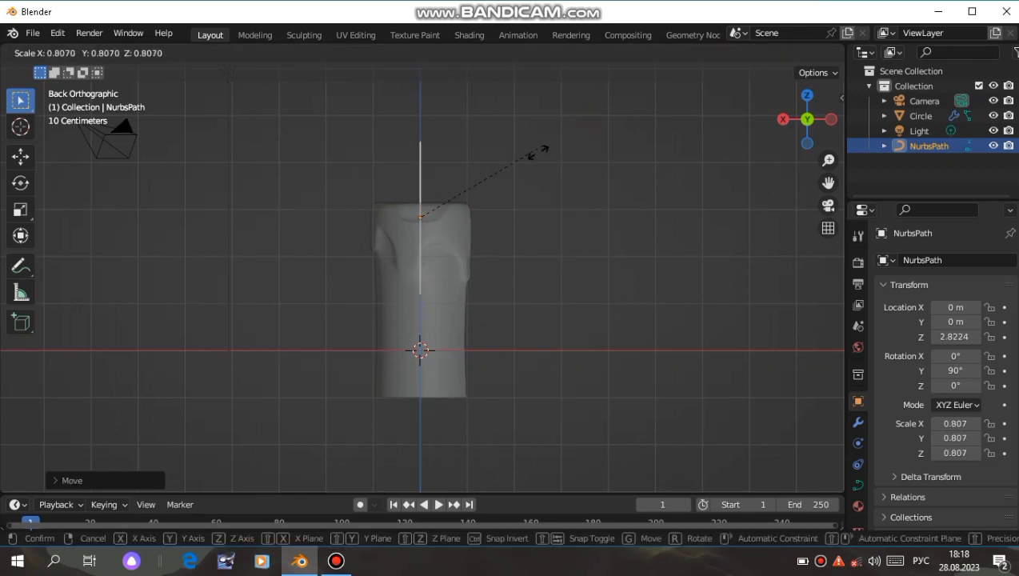
left_click(471, 170)
key("g")
key("z")
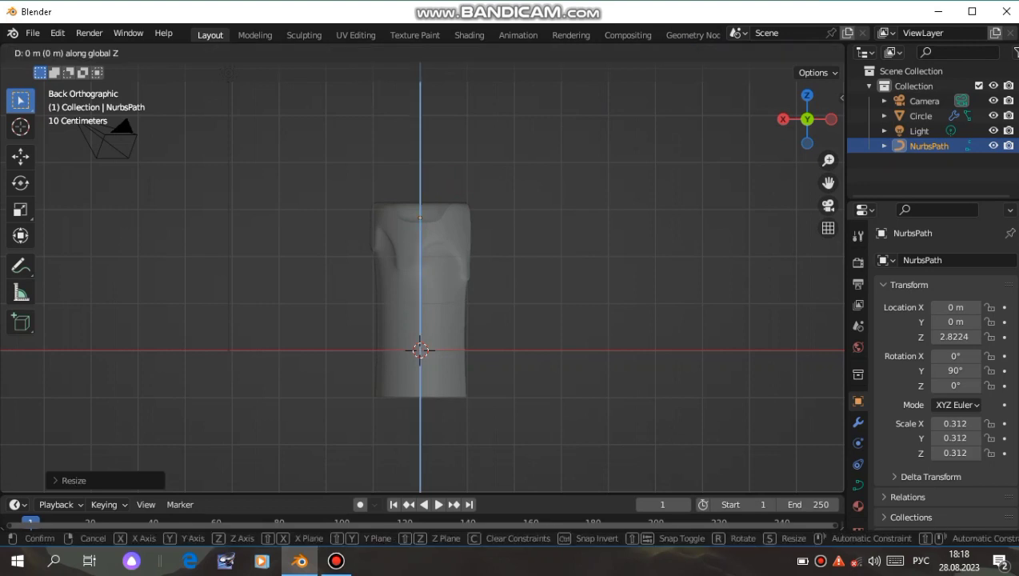
left_click(462, 165)
scroll(422, 276, "up", 1)
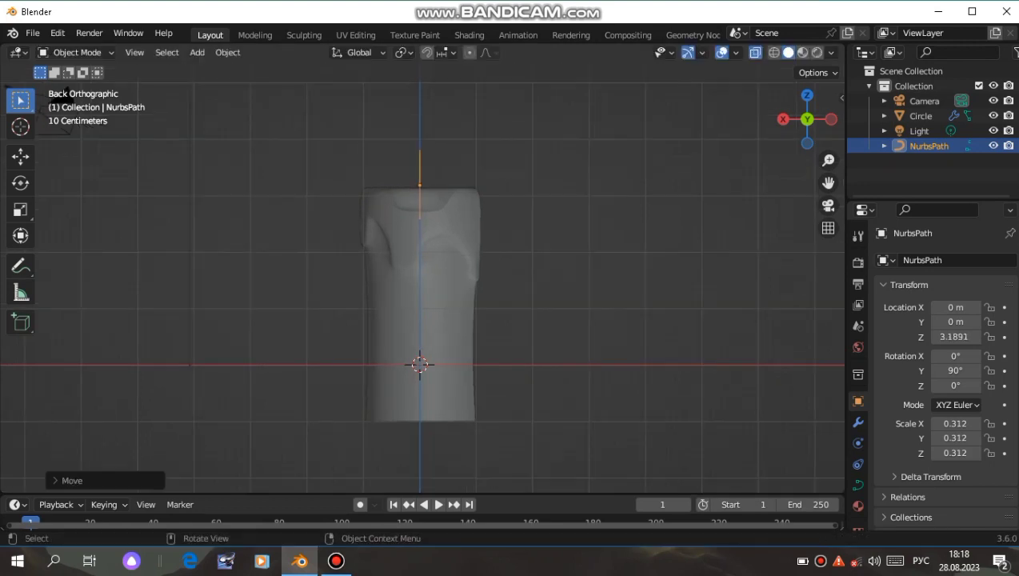
scroll(422, 276, "up", 1)
key("Tab")
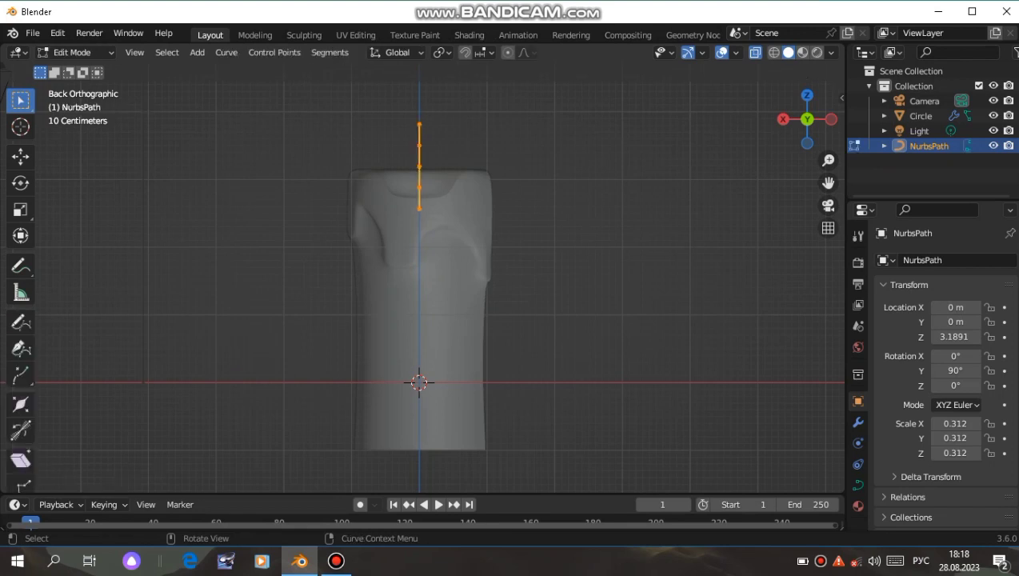
Shift the wick's top and middle control points sideways along X to bend its tip.
left_click(435, 128)
key("g")
key("x")
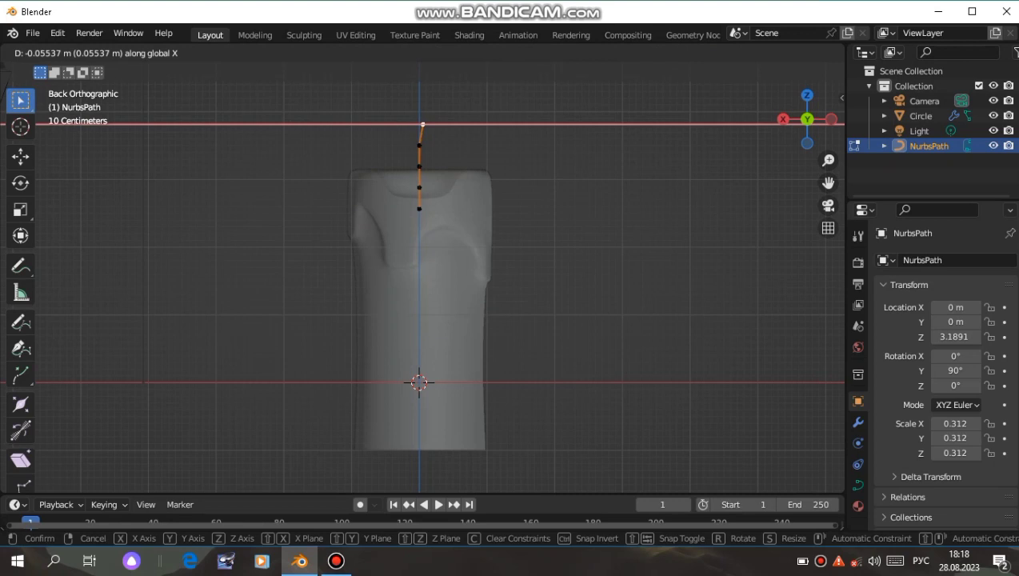
left_click(444, 130)
left_click(420, 166)
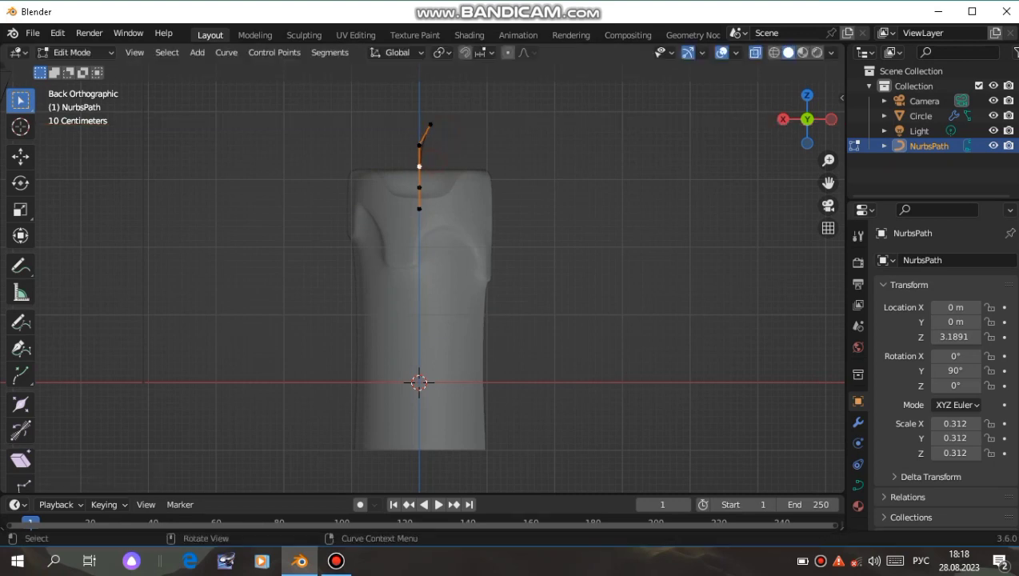
key("g")
key("x")
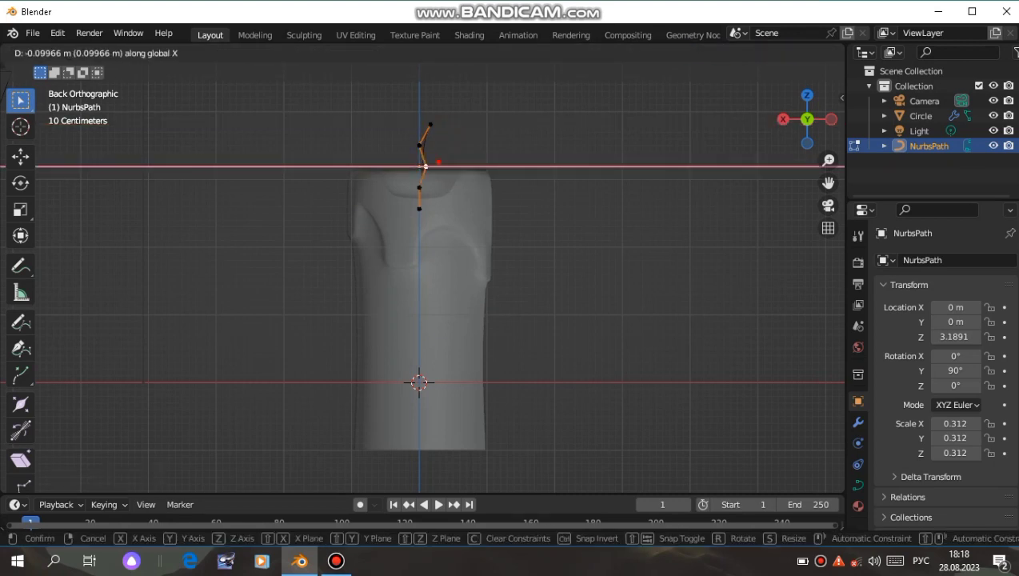
left_click(438, 162)
key("Tab")
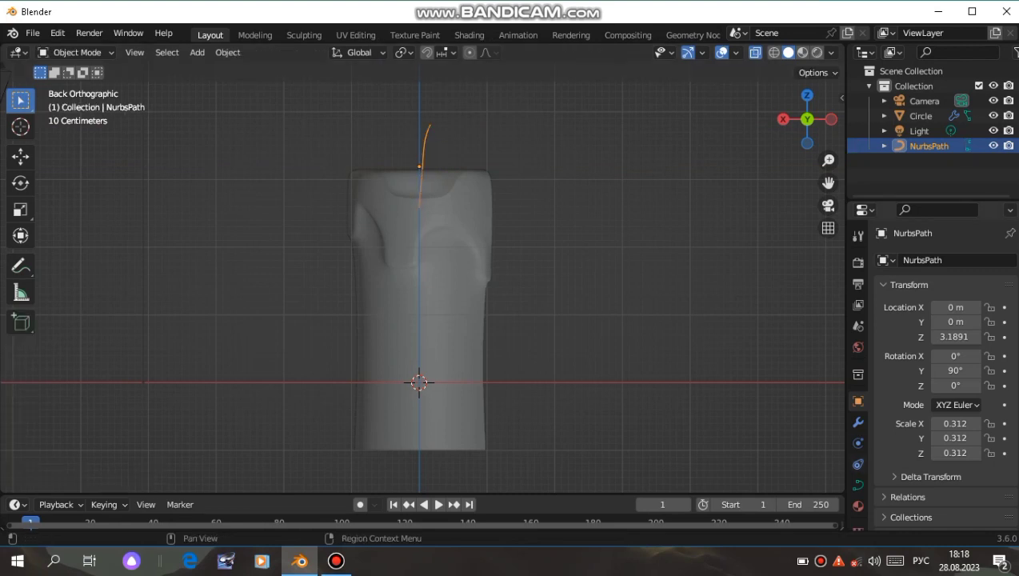
Set the wick curve's Geometry Bevel Depth to 0.08 m.
left_click(858, 485)
scroll(943, 376, "down", 4)
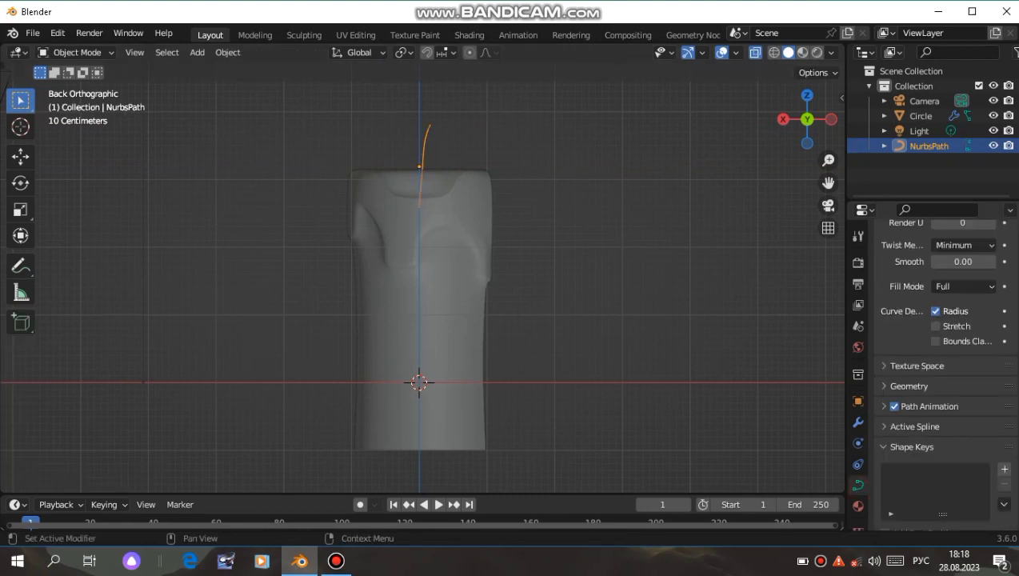
left_click(909, 386)
scroll(943, 448, "down", 2)
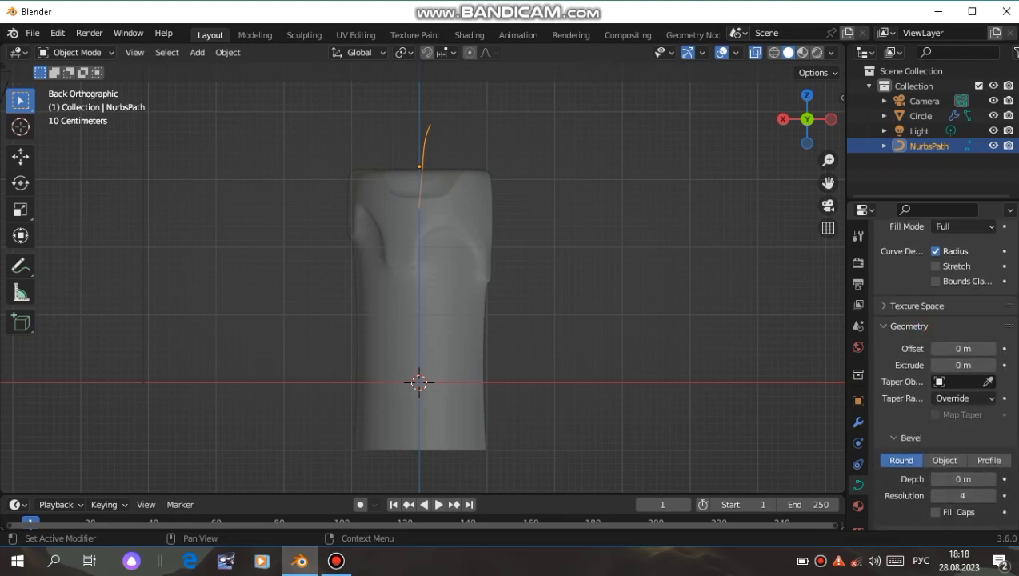
left_click_drag(963, 478, 972, 478)
left_click(991, 479)
left_click(991, 478)
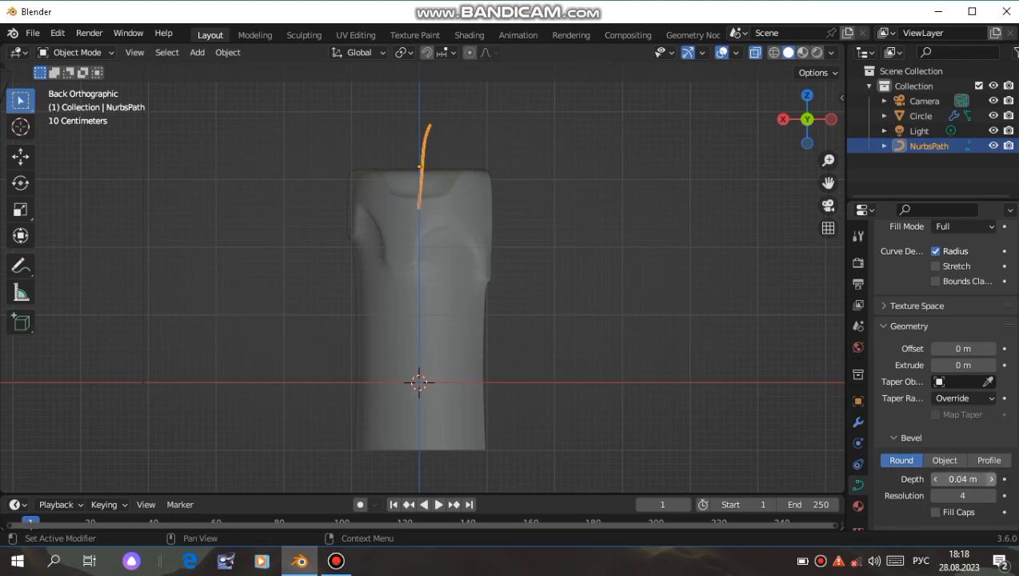
left_click(991, 478)
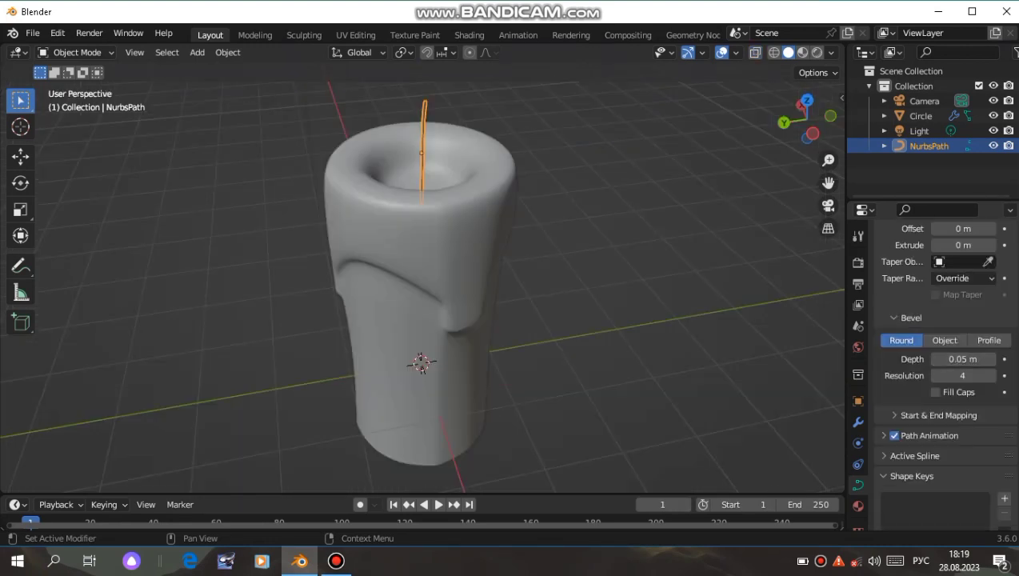
left_click(990, 359)
left_click(990, 359)
left_click(990, 359)
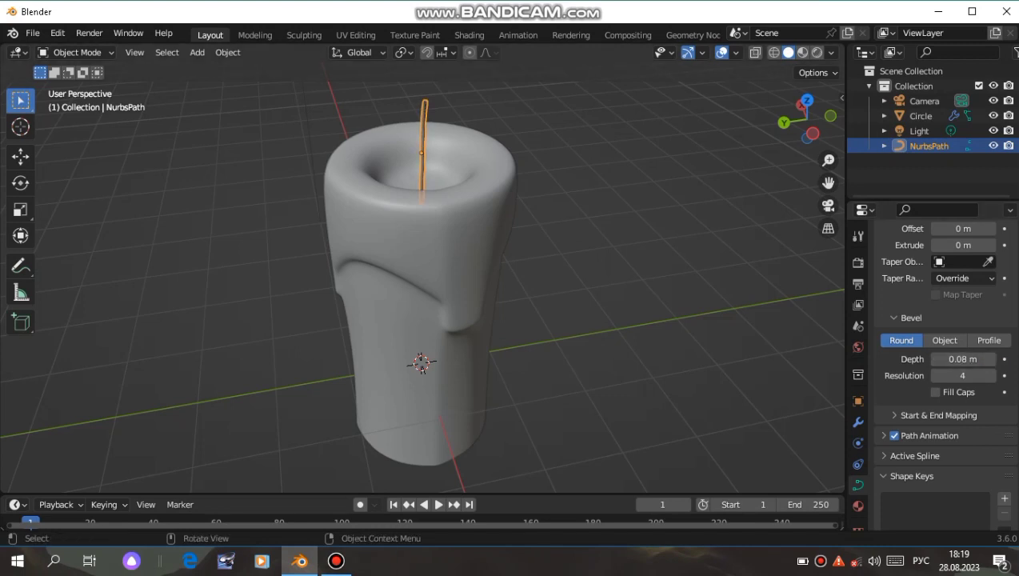
Convert the wick curve to a mesh.
right_click(576, 169)
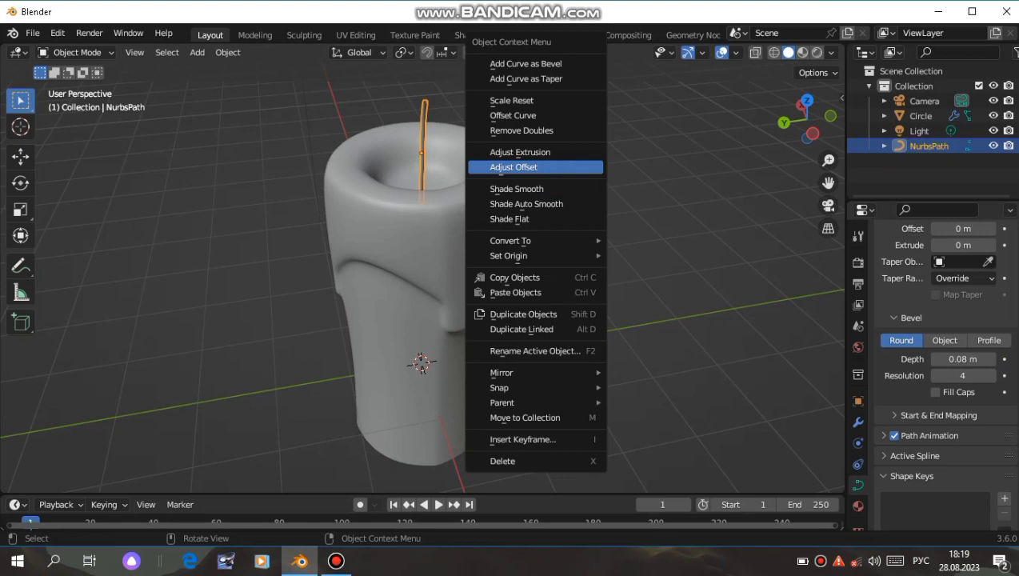
mouse_move(510, 240)
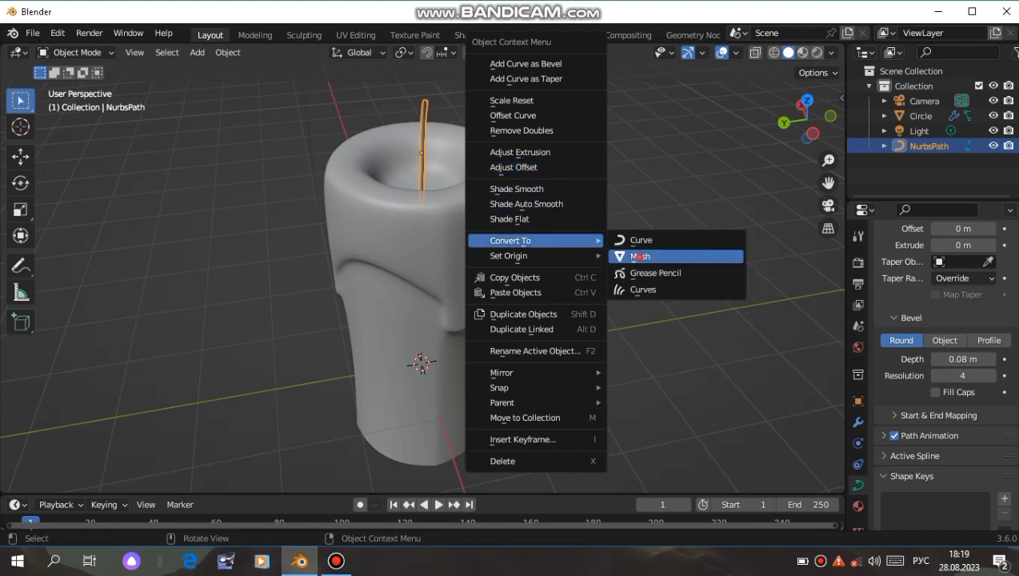
left_click(637, 256)
key("Tab")
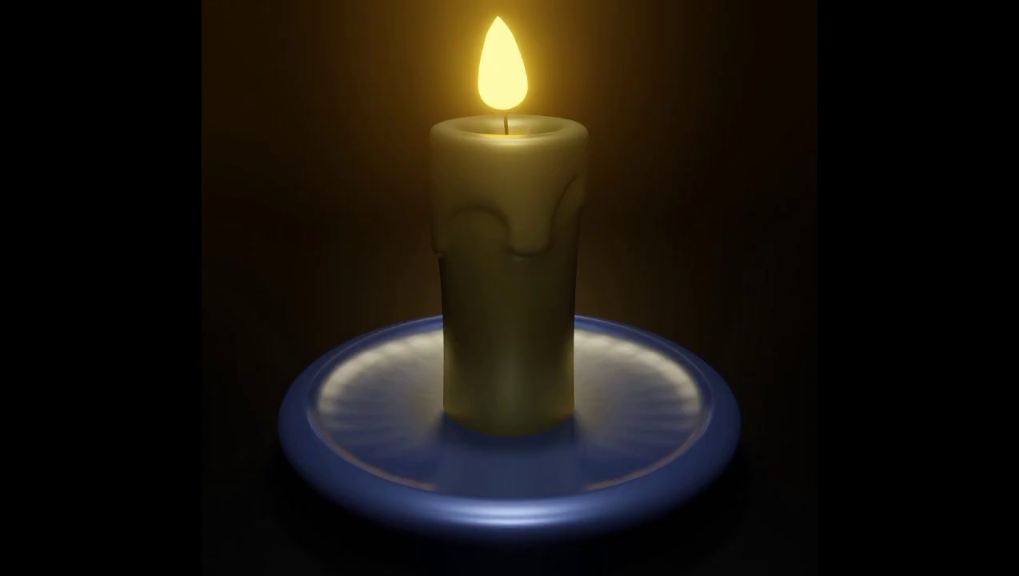